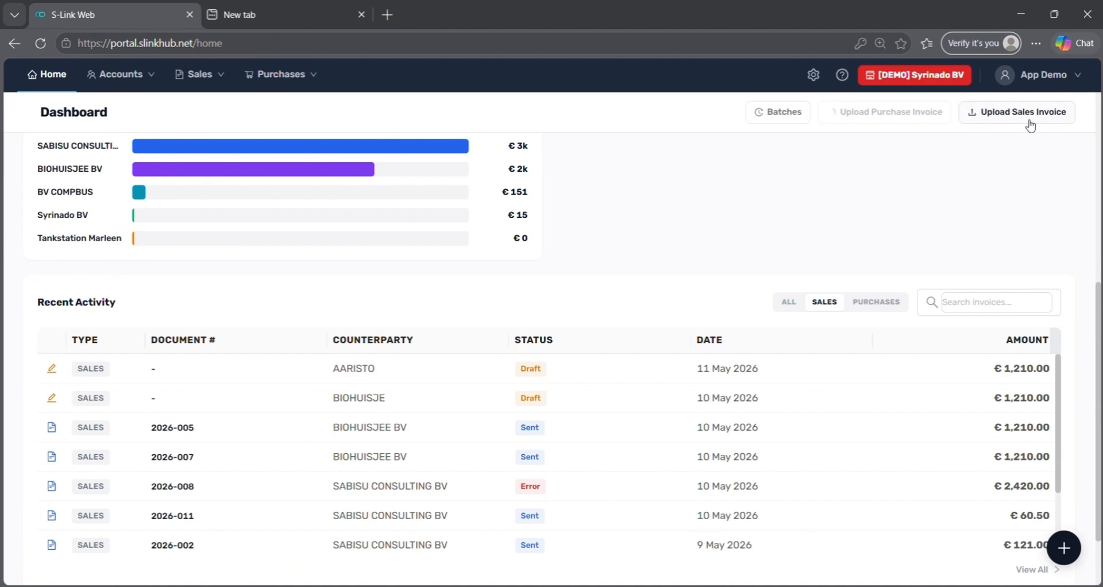
# - Upload Sales 2.zip from the Sales folder as sales invoices and check it under recent batches
pyautogui.click(1025, 118)
pyautogui.click(68, 339)
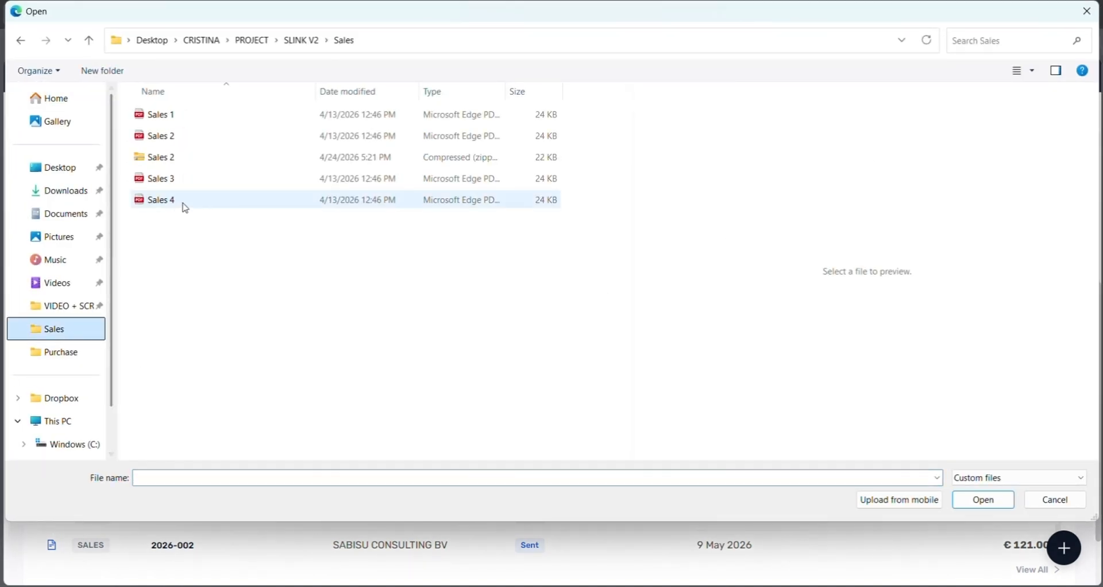
pyautogui.click(212, 159)
pyautogui.click(966, 500)
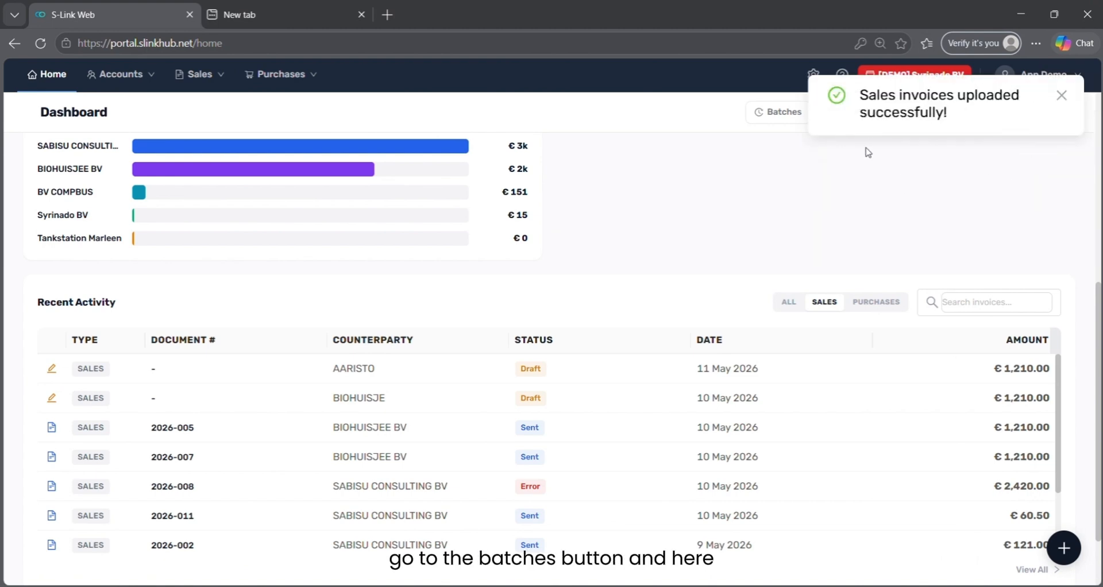
pyautogui.click(759, 115)
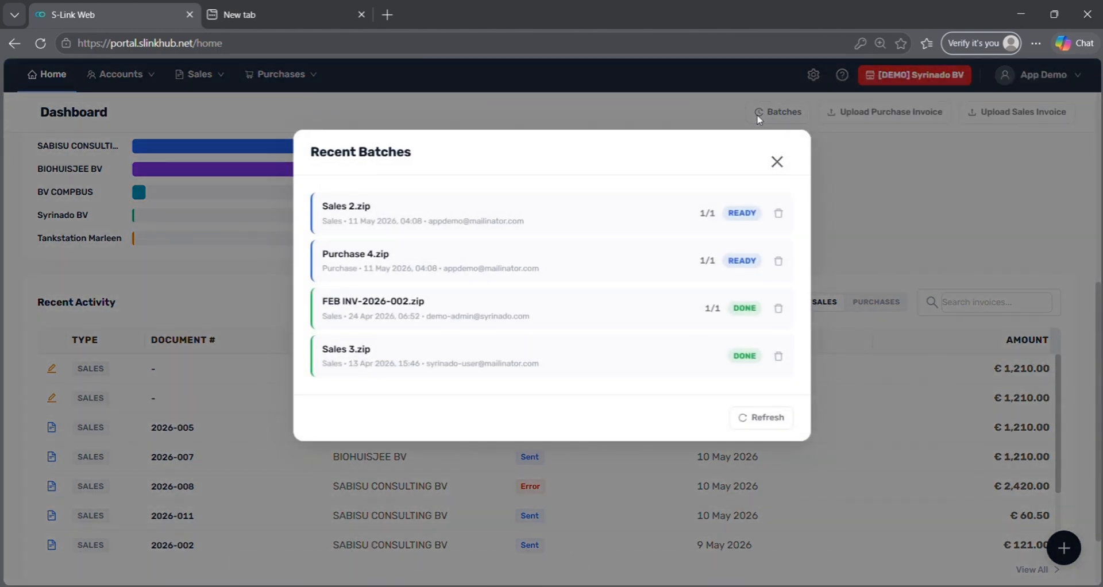
pyautogui.click(781, 161)
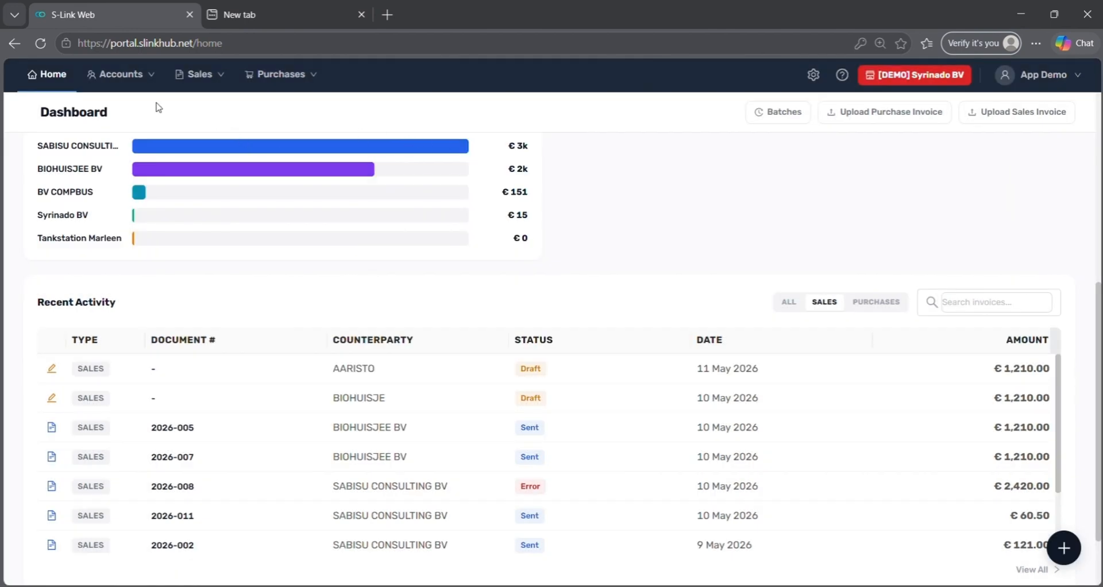
# - Filter Customers to the one account with errors and review SABISU CONSULTING BV's delivery errors
pyautogui.moveTo(148, 89)
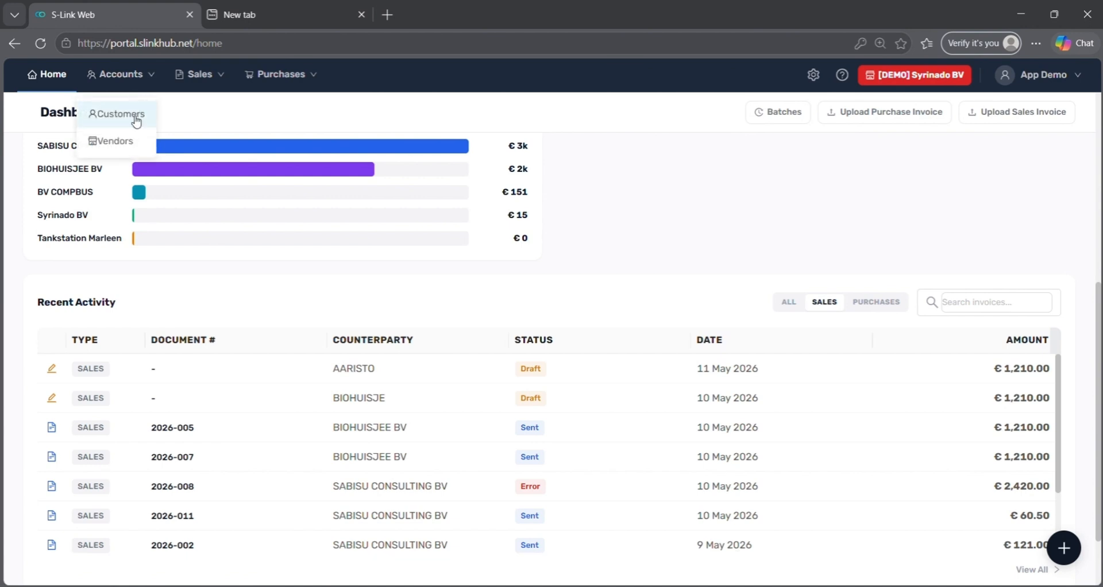
pyautogui.click(138, 116)
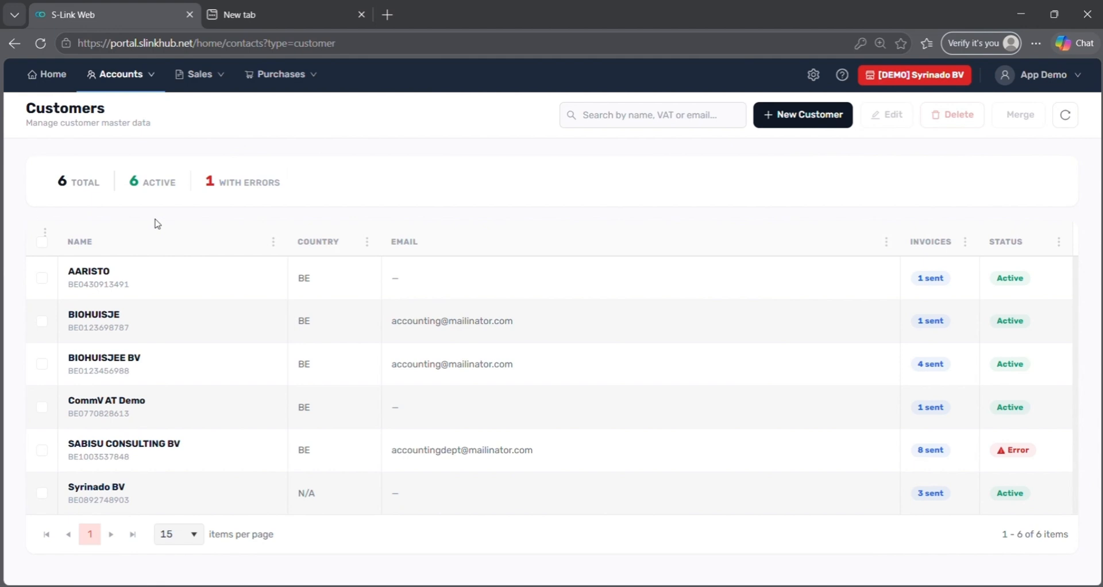
pyautogui.click(245, 201)
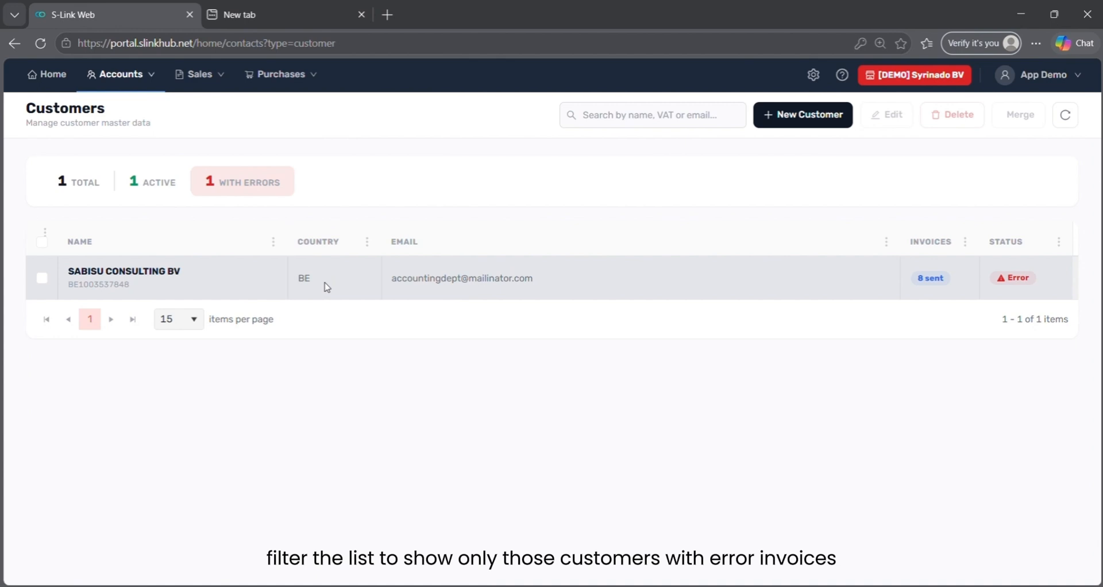
pyautogui.click(1011, 278)
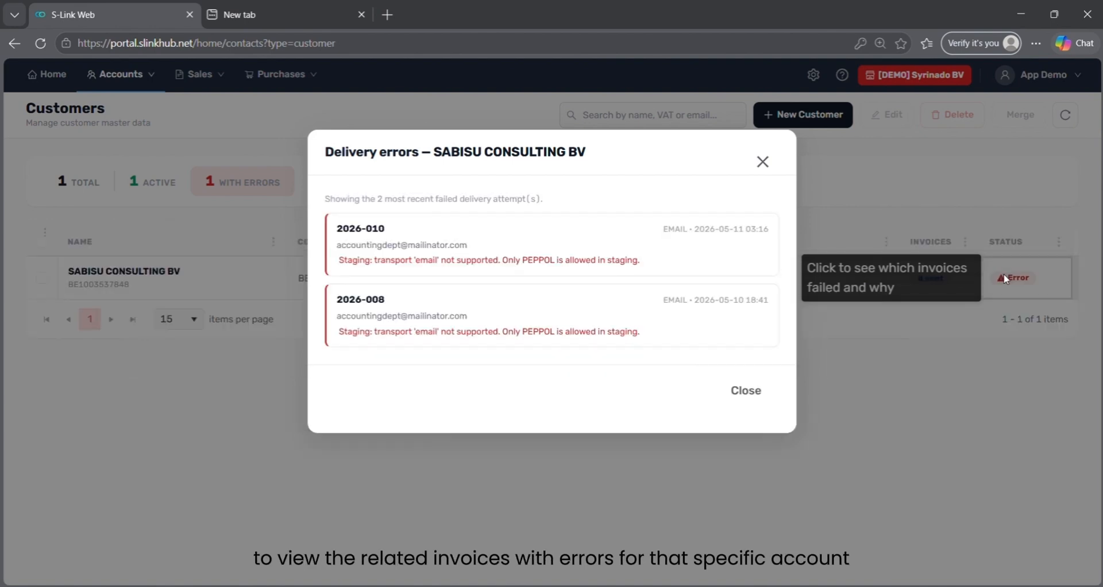
pyautogui.click(763, 162)
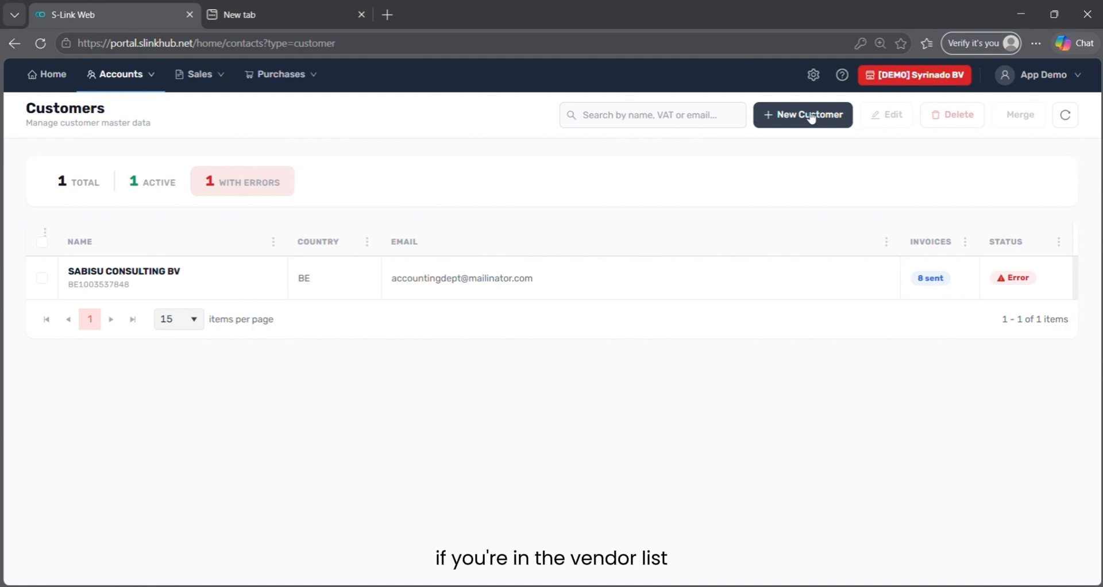
# - Start a new customer and fill its company details by pasting and looking up the VAT number
pyautogui.click(811, 117)
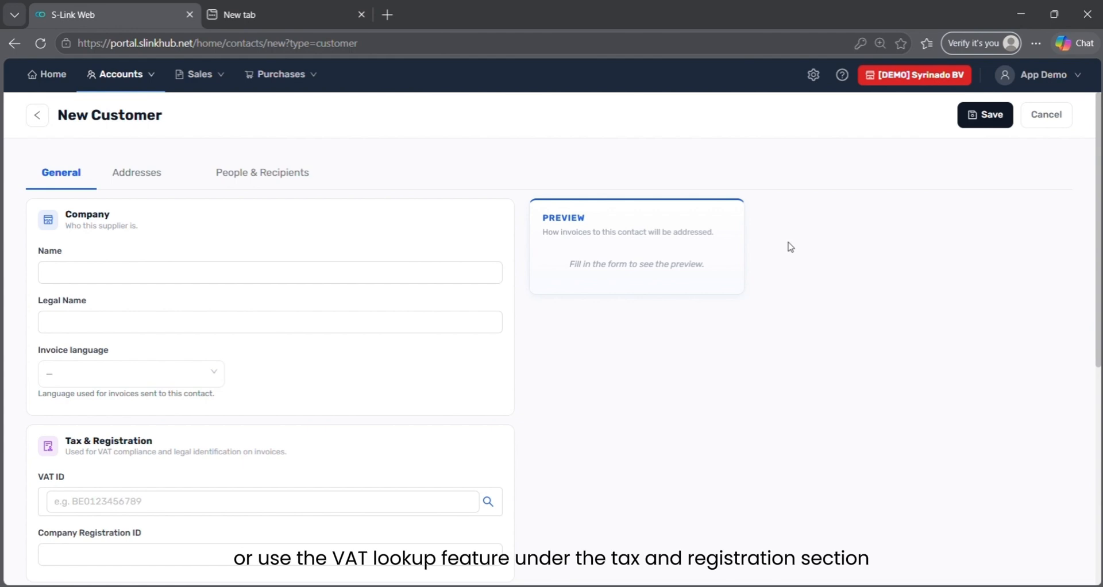
pyautogui.scroll(-1, 756, 306)
pyautogui.scroll(-2, 756, 305)
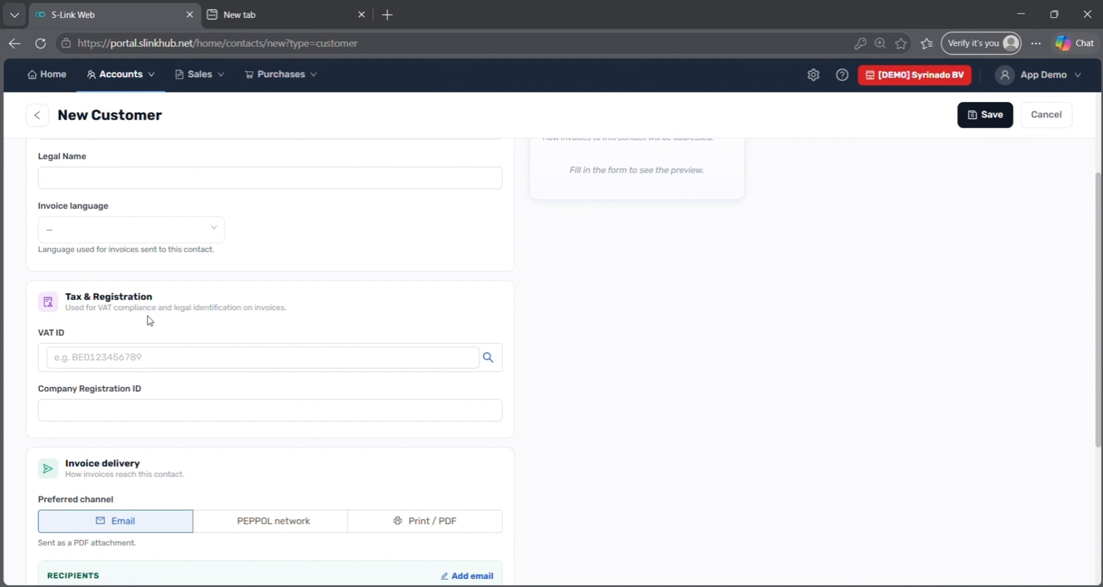
pyautogui.click(123, 347)
pyautogui.hotkey('ctrl', 'v')
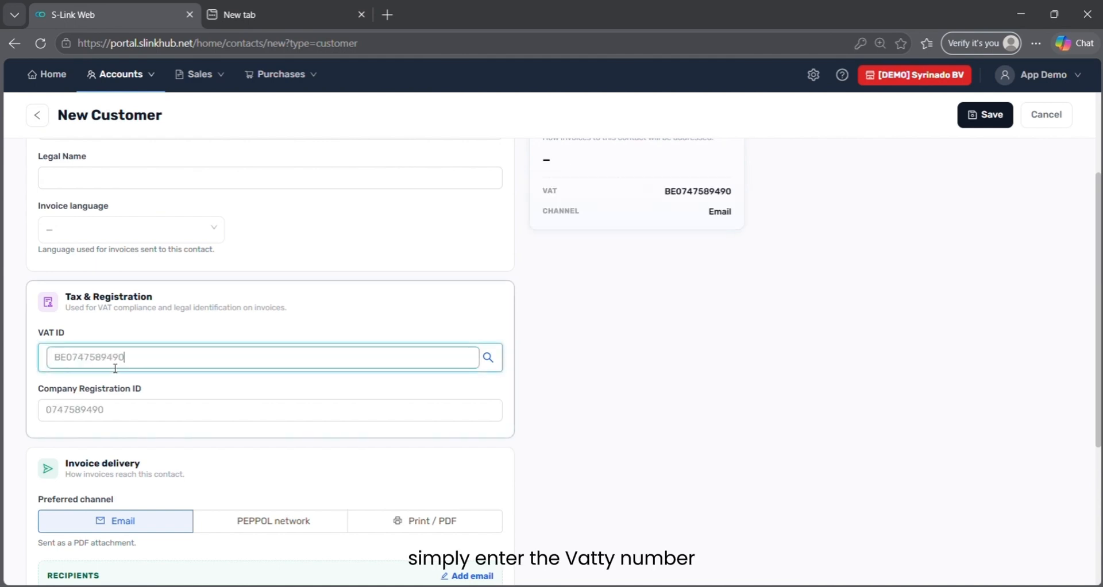
pyautogui.click(488, 359)
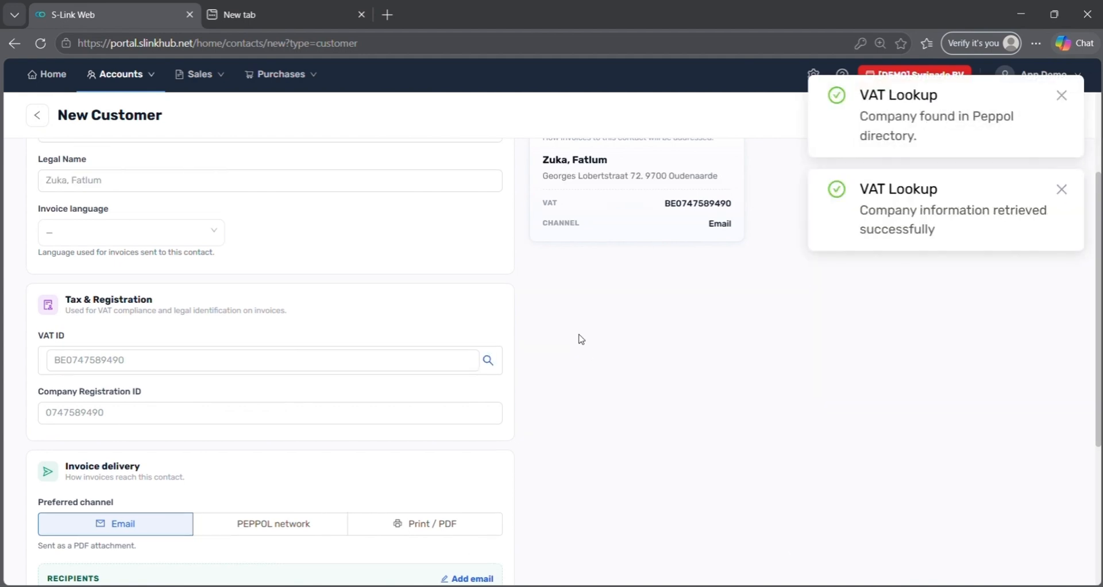
# - Trim the Name to the surname only and copy it into Legal Name
pyautogui.scroll(3, 578, 339)
pyautogui.click(94, 267)
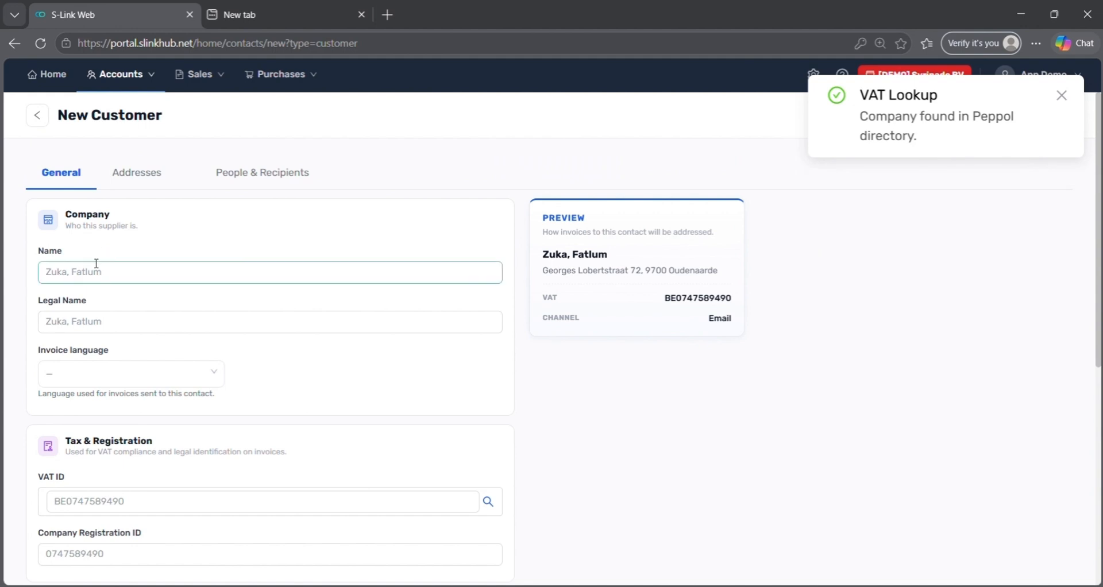
pyautogui.doubleClick(95, 270)
pyautogui.press('BackSpace')
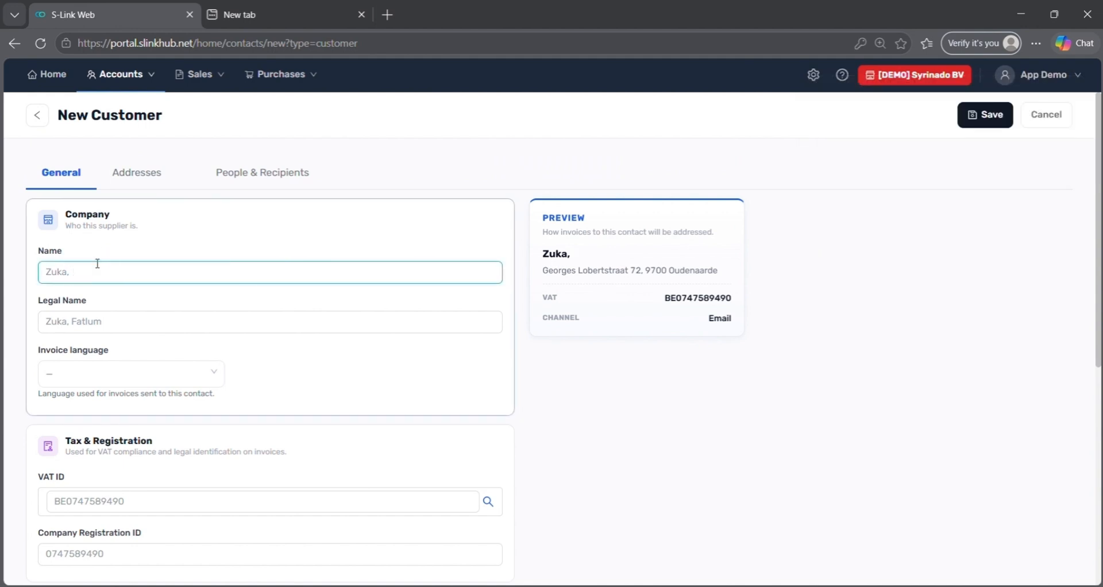
pyautogui.press('BackSpace')
pyautogui.press('BackSpace')
pyautogui.hotkey('ctrl', 'a')
pyautogui.hotkey('ctrl', 'c')
pyautogui.press('Tab')
pyautogui.hotkey('ctrl', 'v')
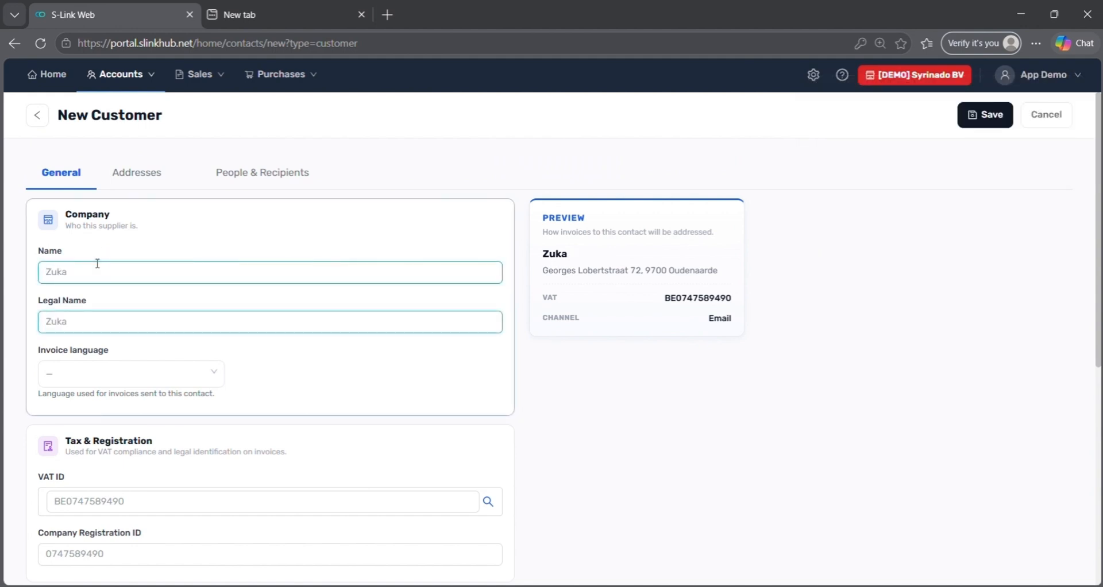
pyautogui.scroll(-6, 97, 263)
pyautogui.scroll(5, 97, 263)
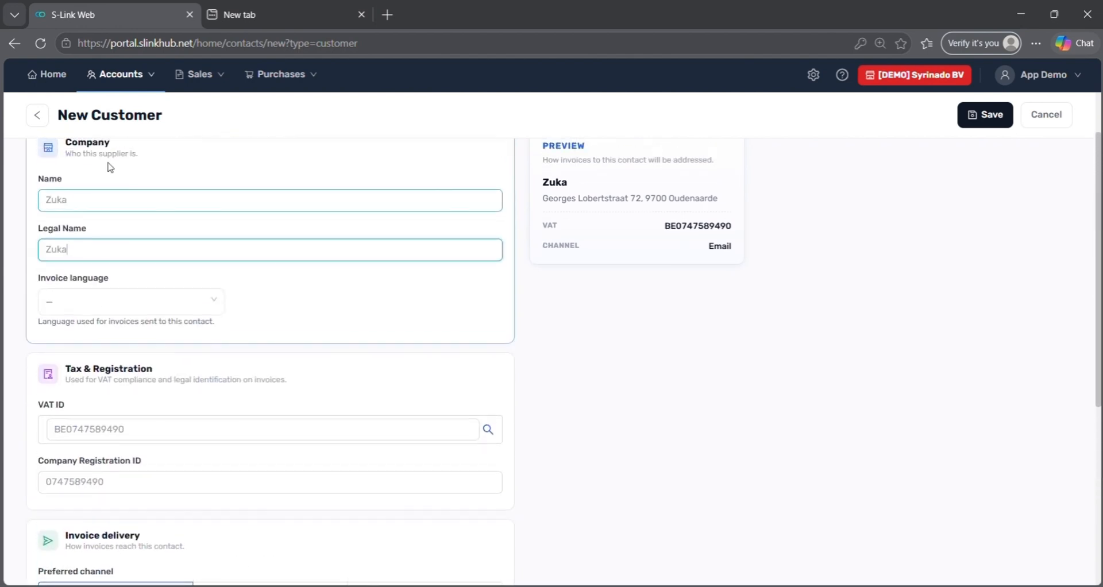
pyautogui.scroll(2, 110, 167)
# - Review the auto-filled address and General contact, previewing a new contact point's PEPPOL fields, then discard it
pyautogui.click(122, 184)
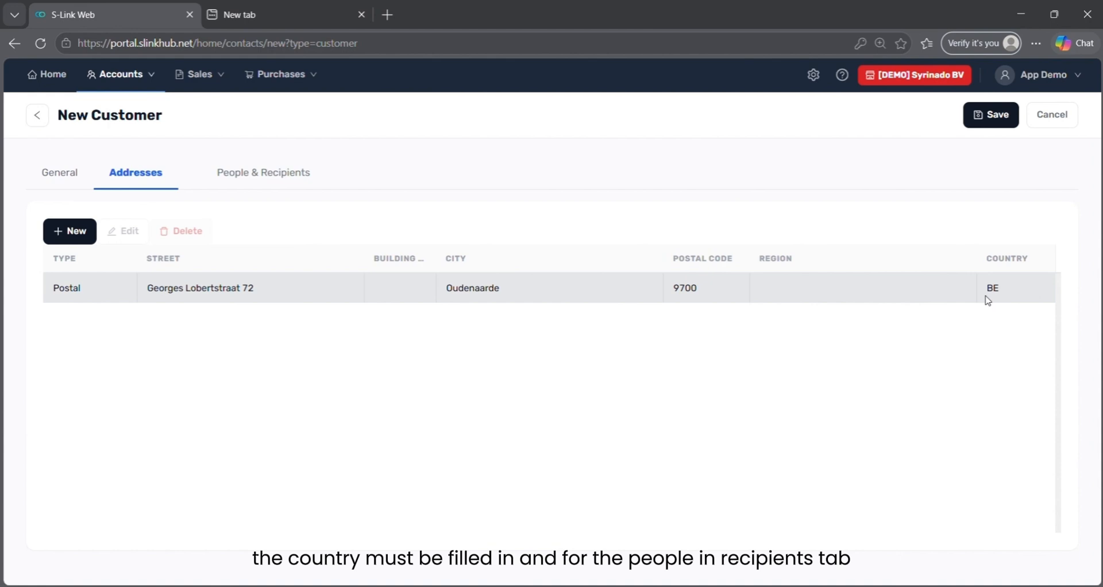
pyautogui.click(263, 182)
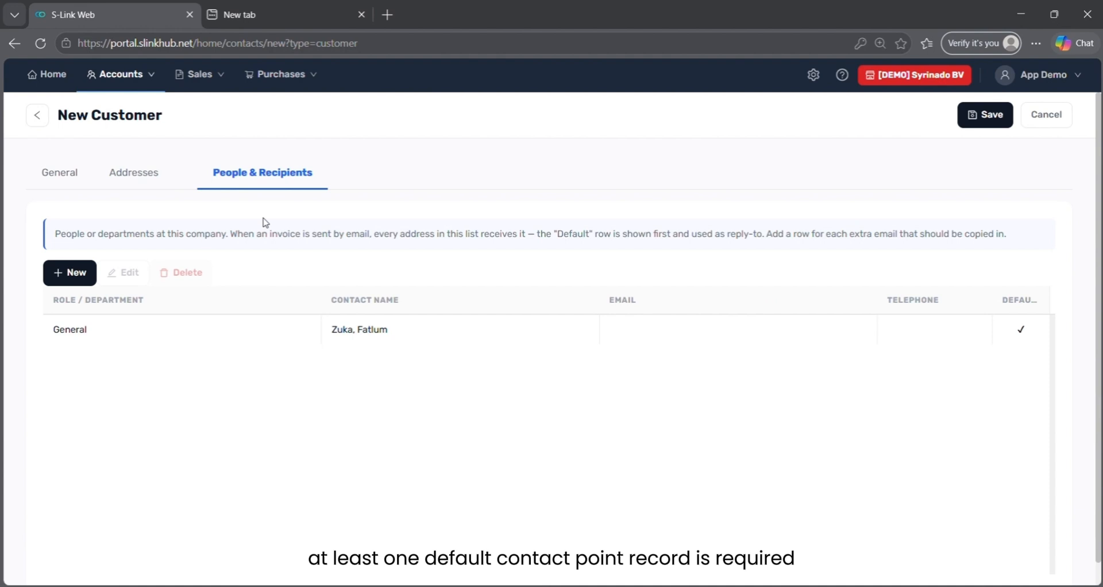
pyautogui.click(63, 274)
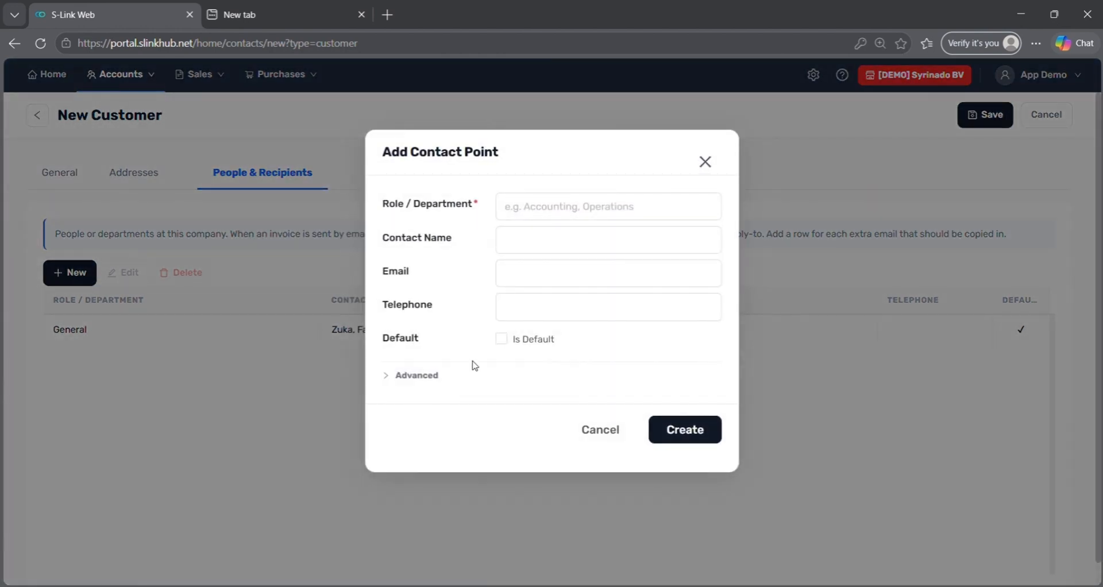
pyautogui.click(514, 316)
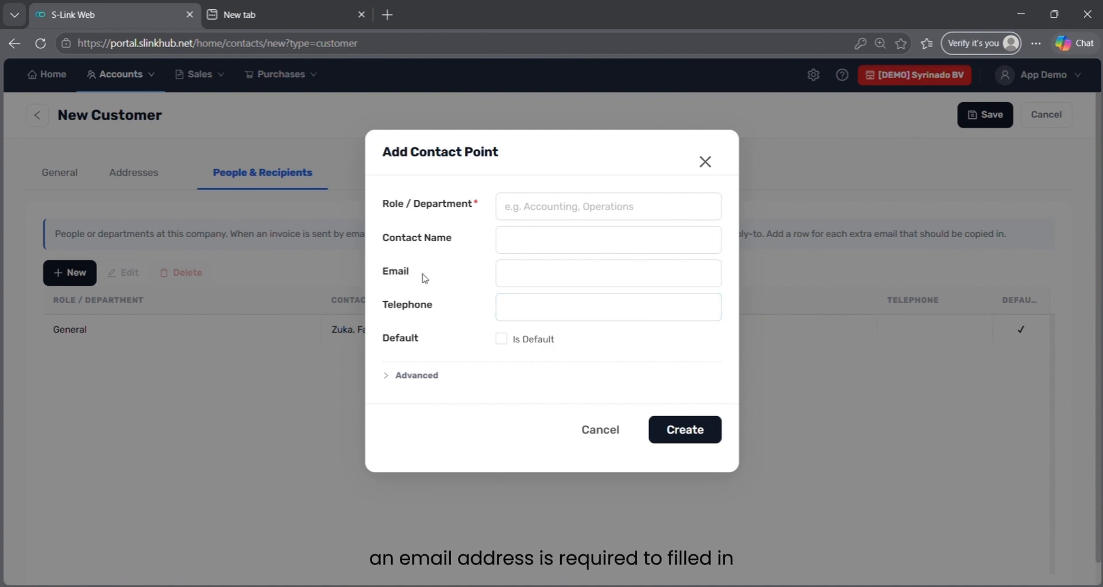
pyautogui.click(391, 389)
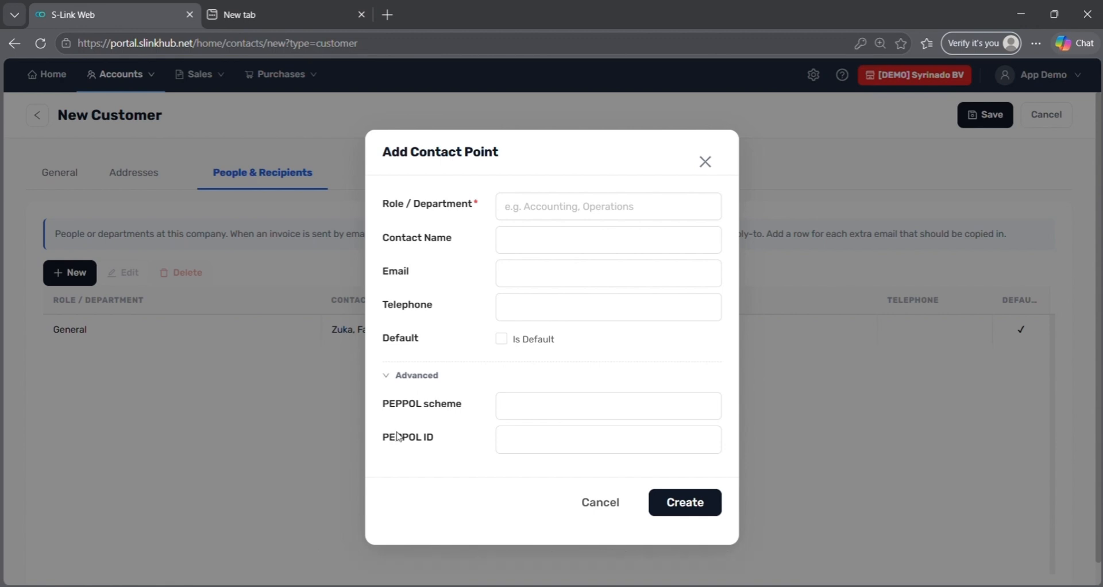
pyautogui.click(595, 500)
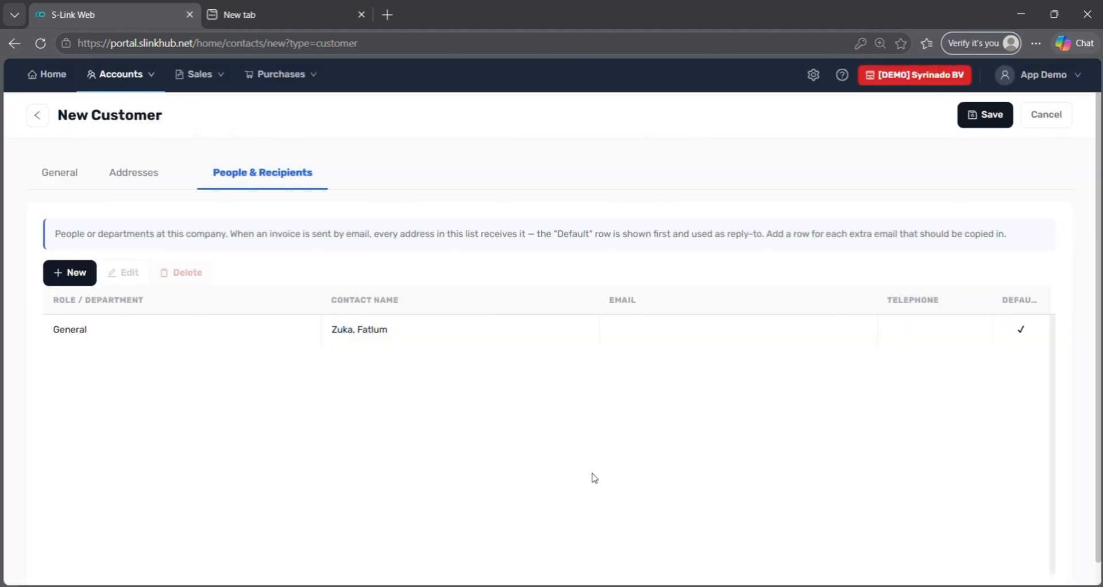
# - Save the new customer and look it over in the Customers list
pyautogui.click(975, 118)
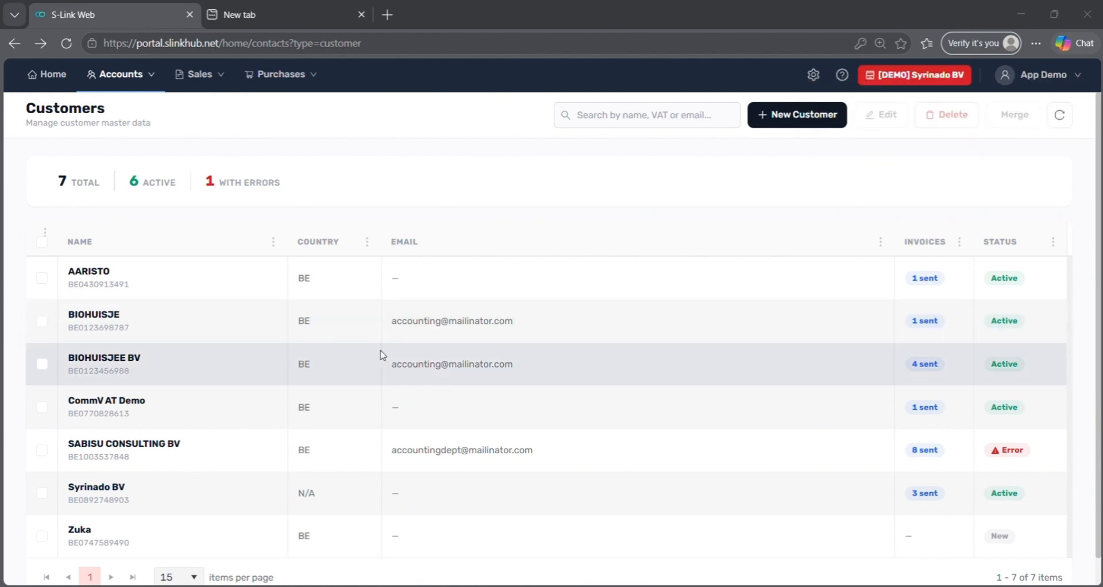
pyautogui.scroll(-1, 382, 355)
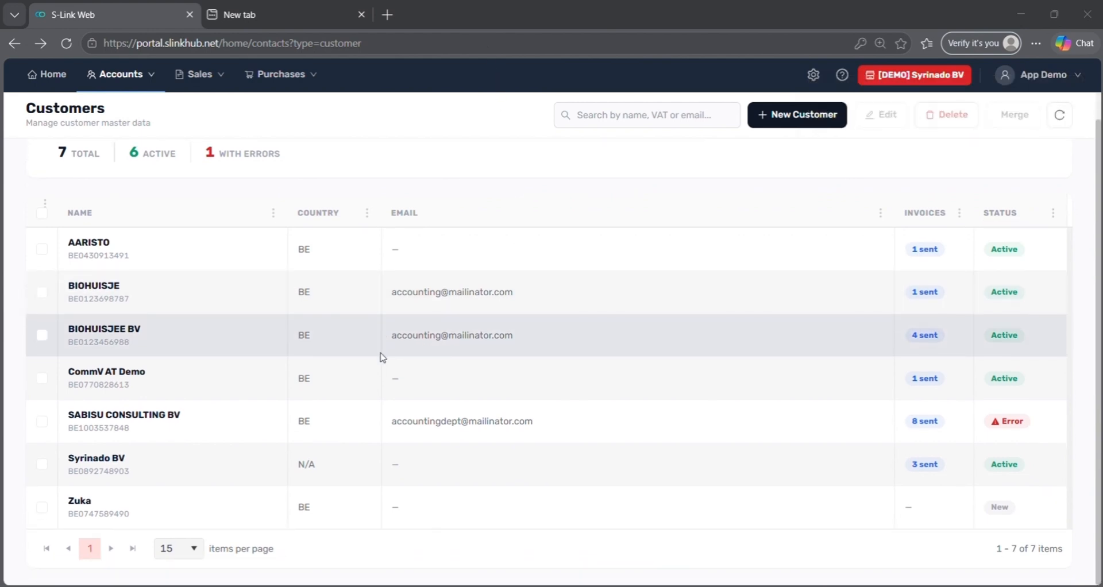
pyautogui.click(345, 506)
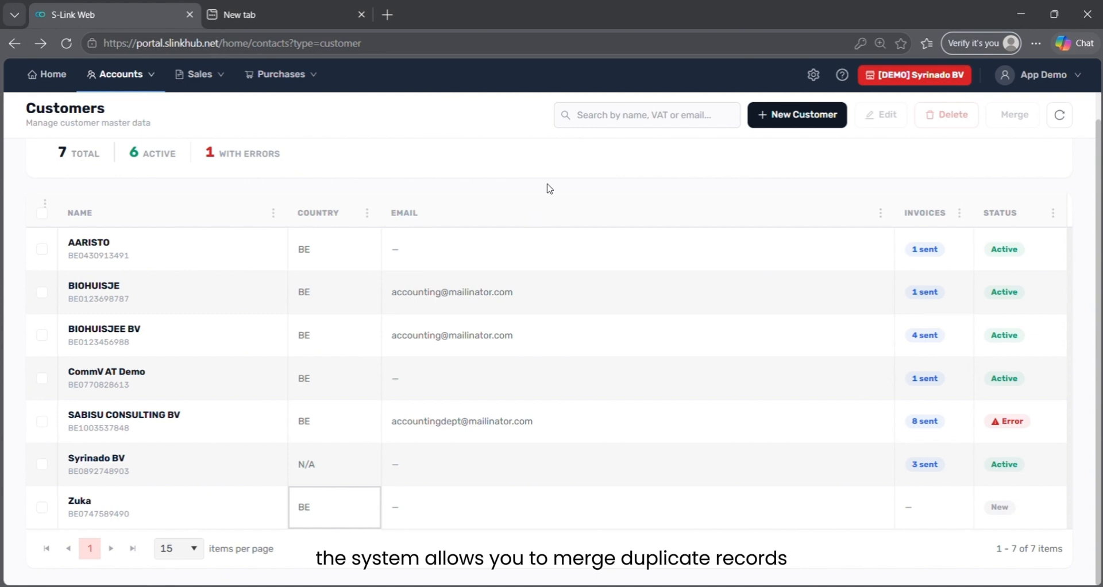
pyautogui.scroll(1, 549, 188)
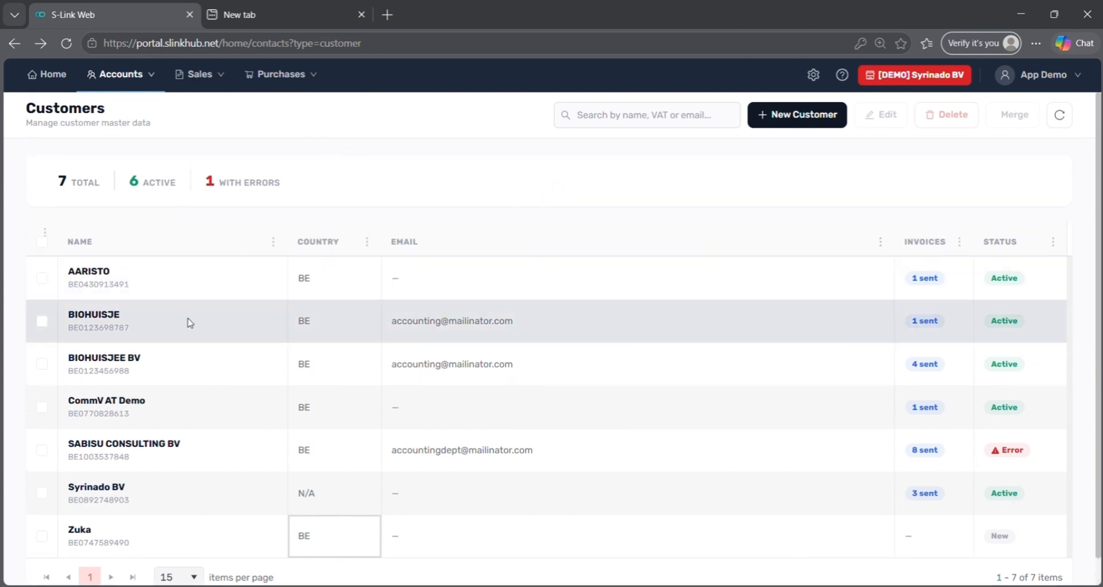
# - Select BIOHUISJE and BIOHUISJEE BV and start merging them
pyautogui.click(42, 321)
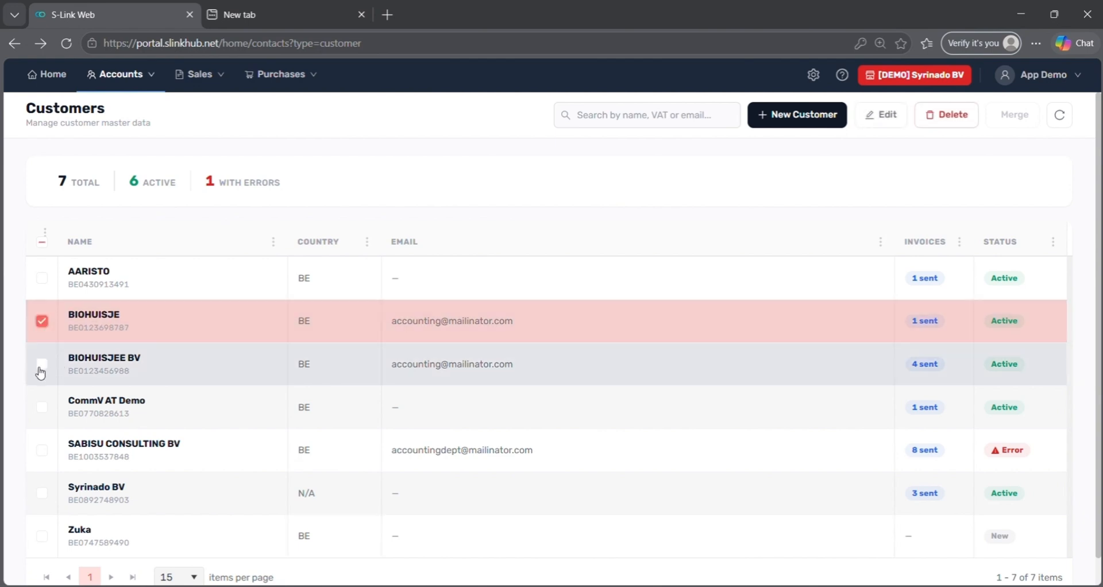
pyautogui.click(41, 367)
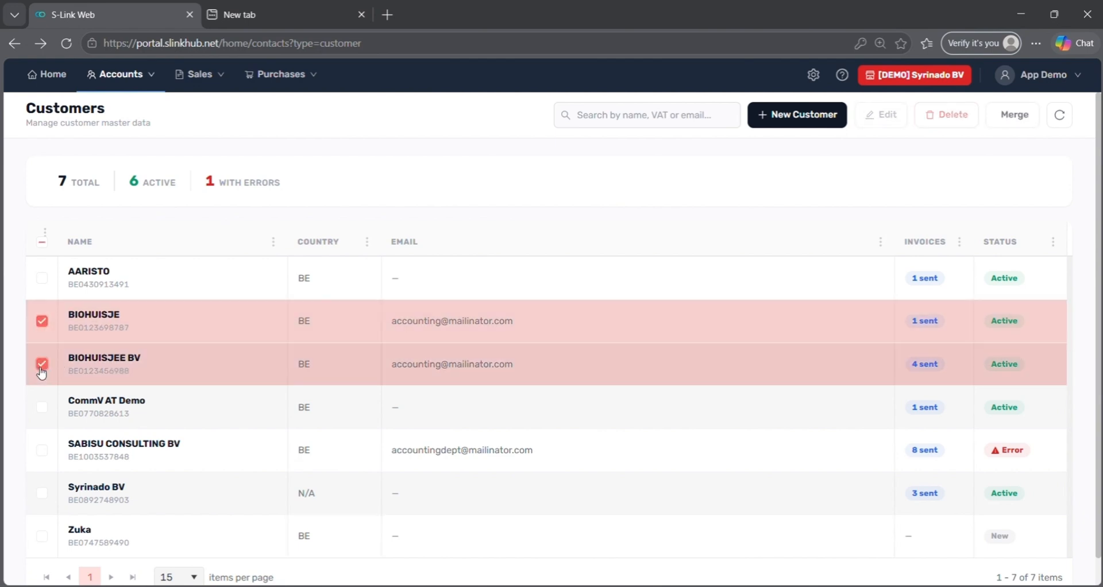
pyautogui.click(1002, 120)
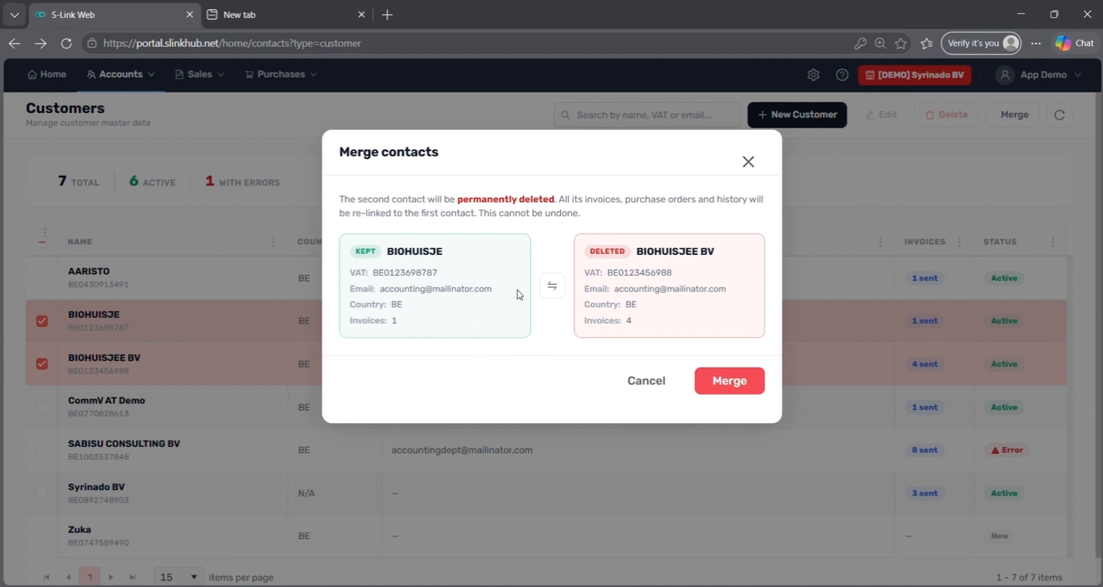
# - Swap the kept customer so BIOHUISJE merges into BIOHUISJEE BV, and confirm
pyautogui.click(551, 290)
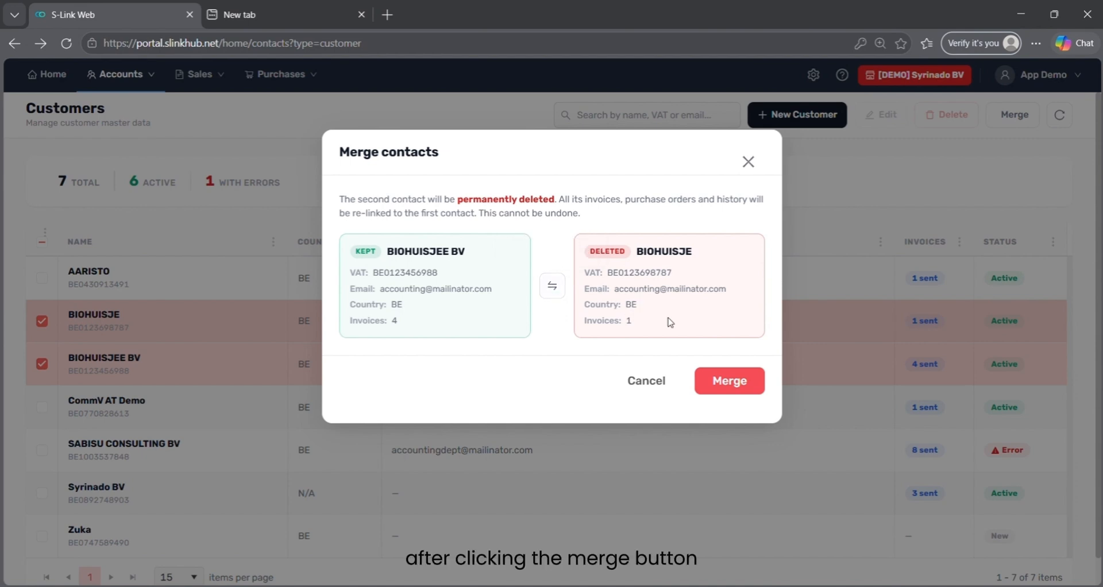
pyautogui.click(756, 385)
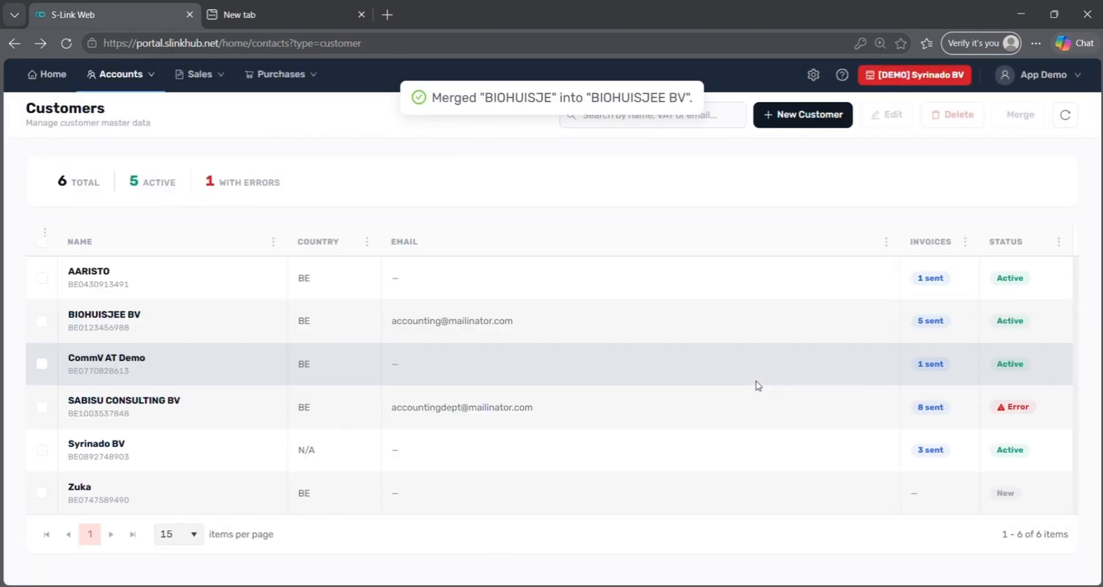
# - Show the Sales Invoicing list filtered to the Last 6 Months
pyautogui.moveTo(210, 85)
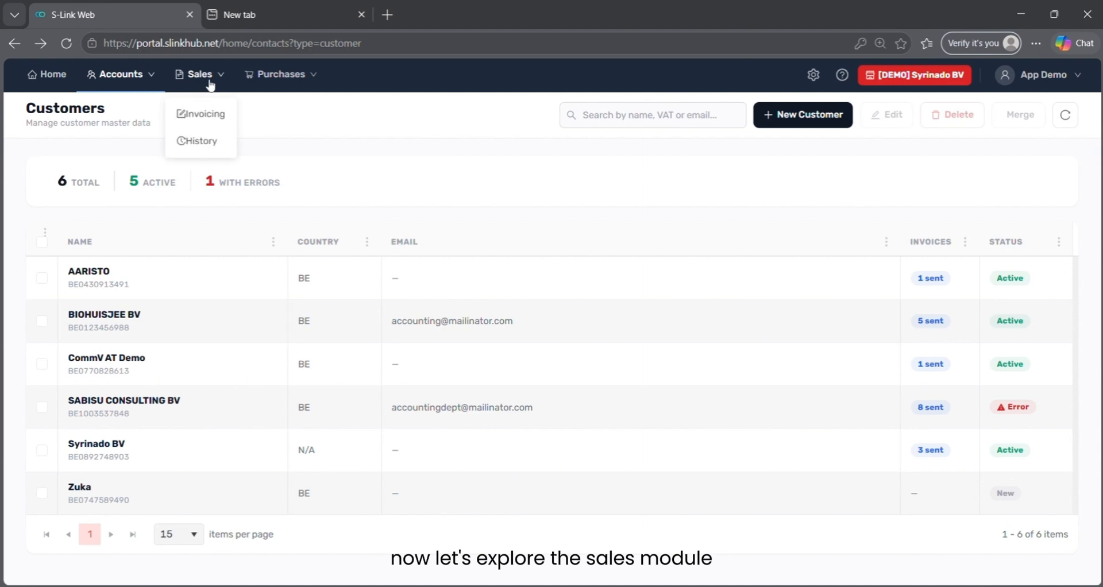
pyautogui.click(209, 124)
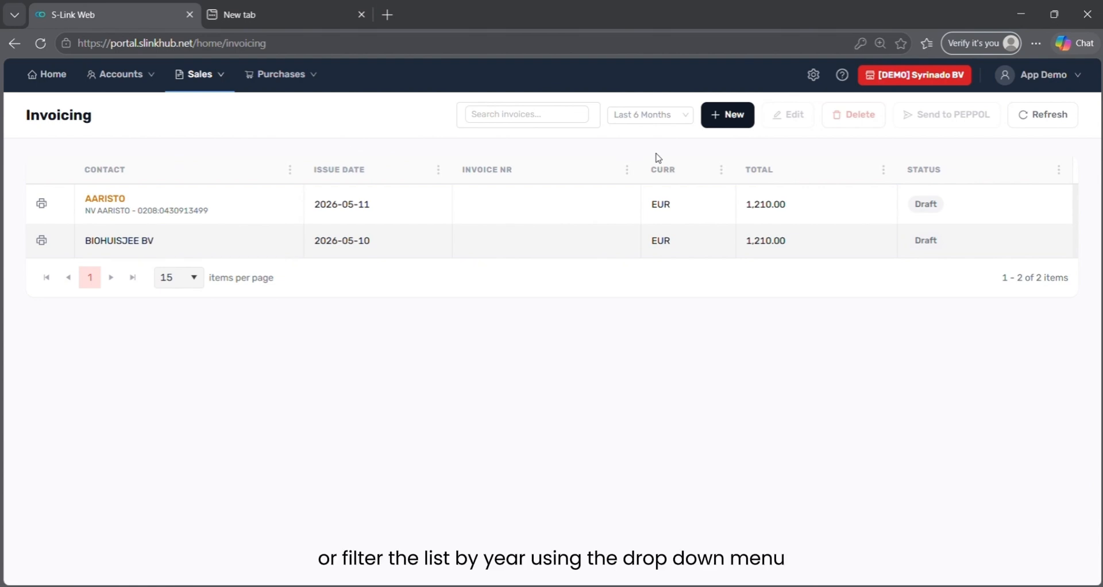
pyautogui.click(659, 116)
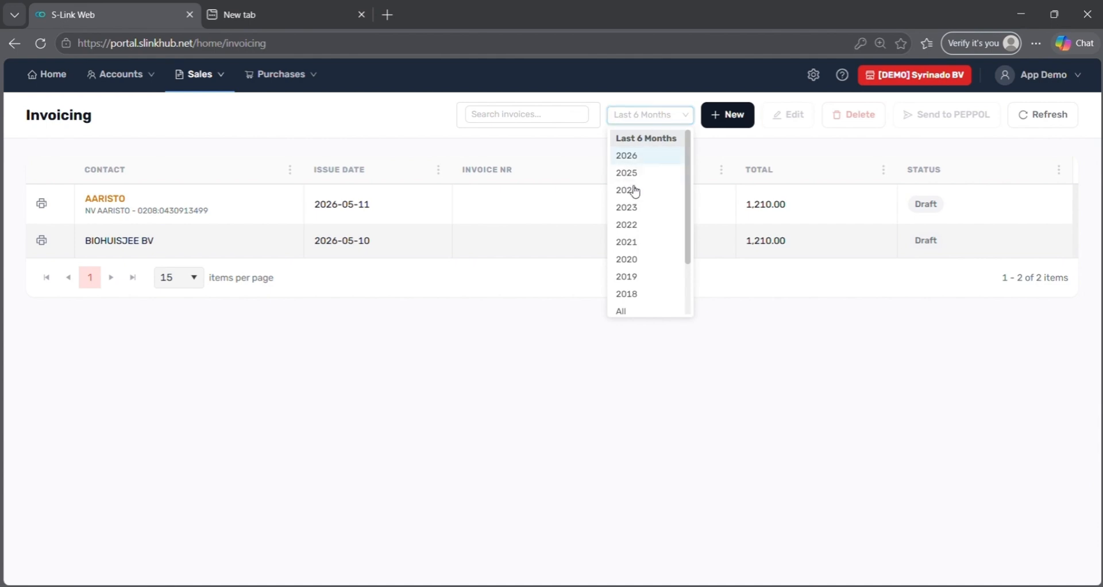
pyautogui.click(414, 144)
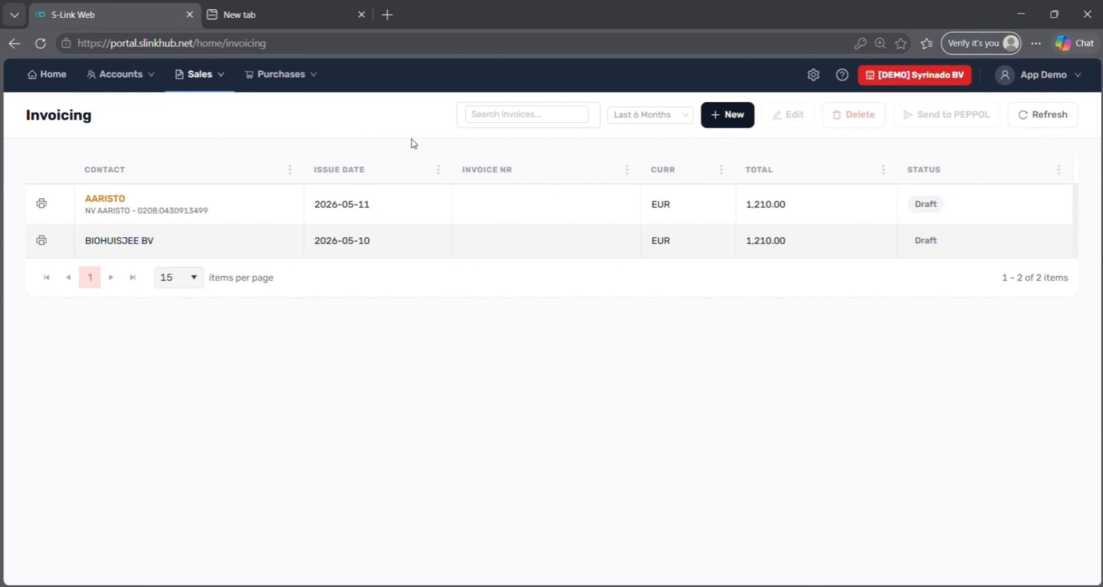
# - Generate a new invoice with AI from 'Sabisu customer, 5 hours consultancy, 10 EUR rate 21% VA'
pyautogui.click(733, 116)
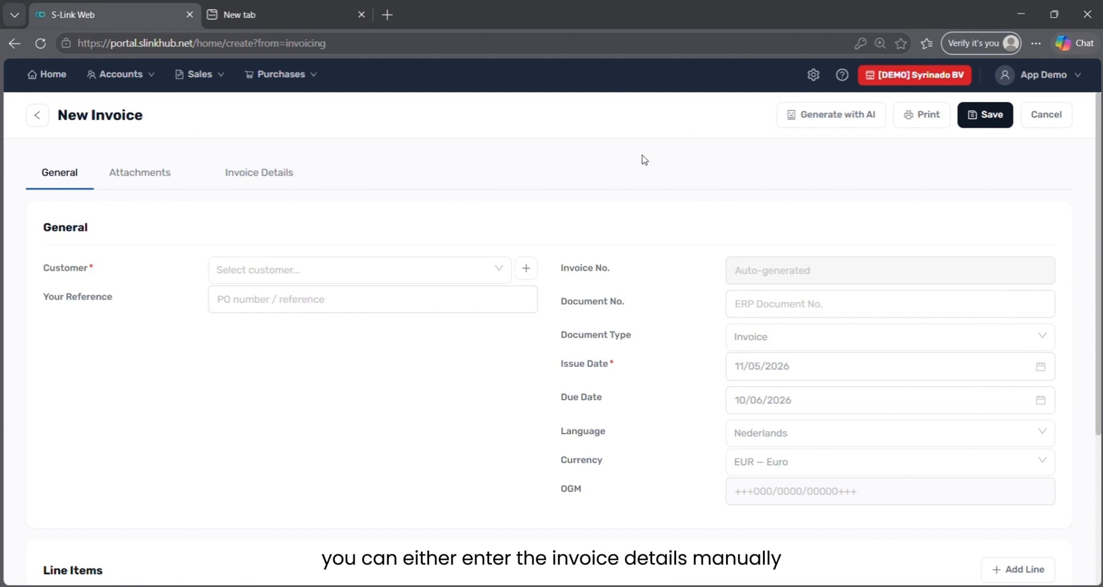
pyautogui.click(854, 118)
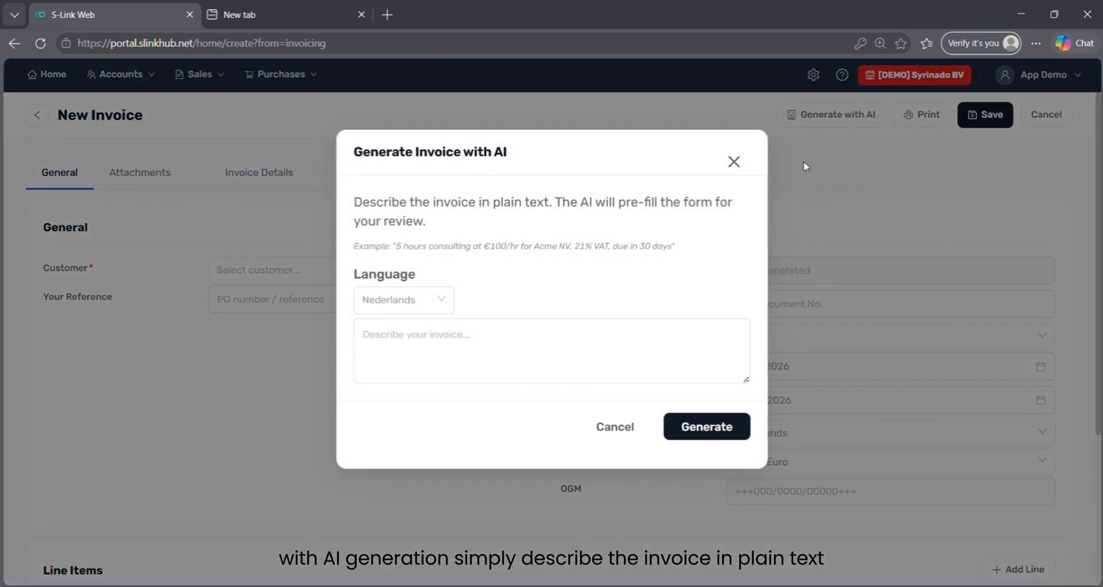
pyautogui.click(635, 362)
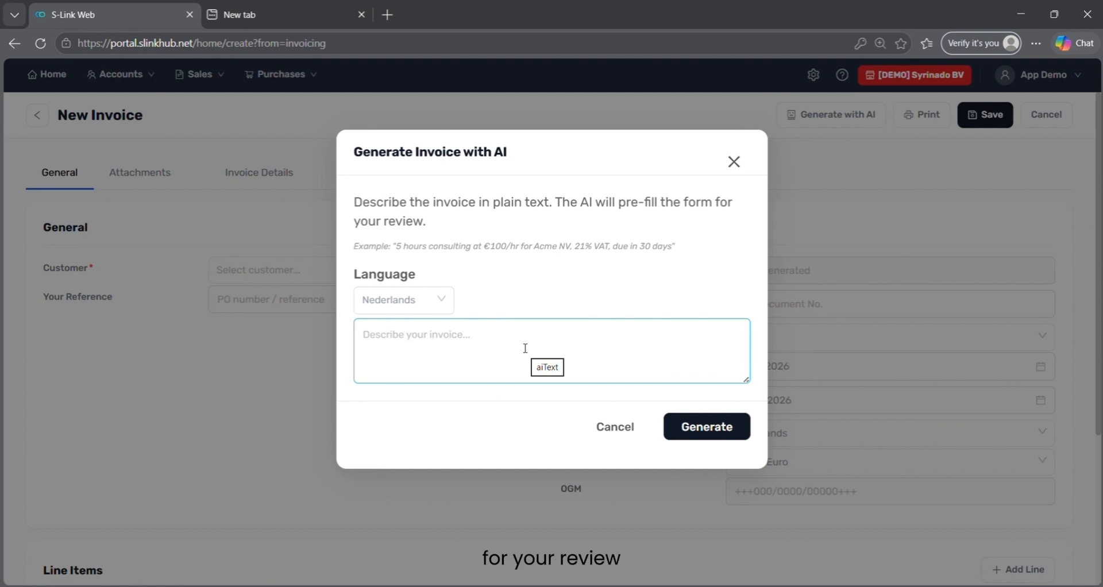
pyautogui.write('sALES')
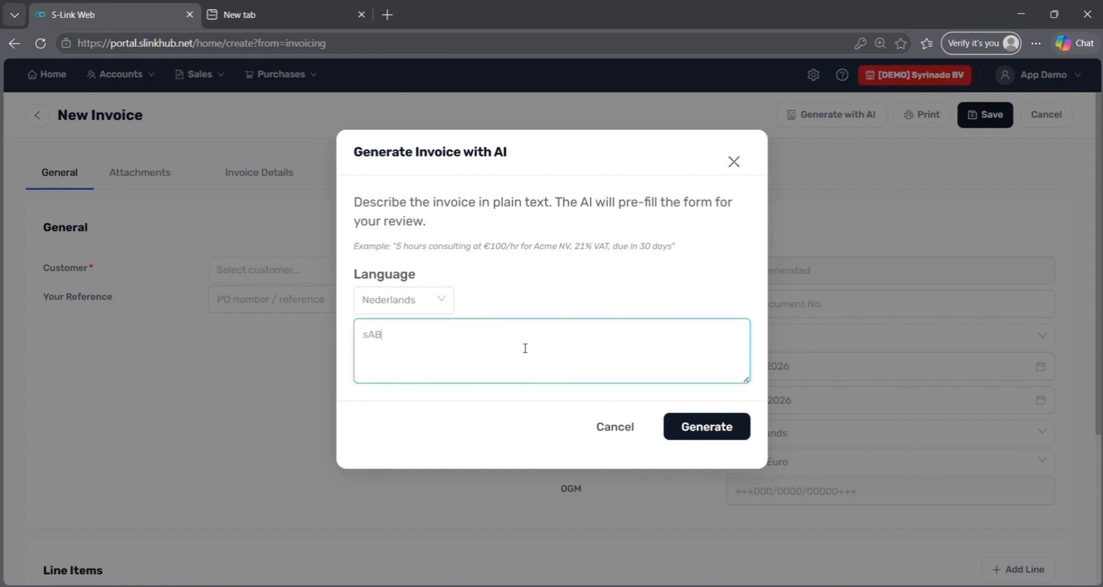
pyautogui.press('BackSpace')
pyautogui.press('BackSpace')
pyautogui.press('BackSpace')
pyautogui.hotkey('ctrl', 'a')
pyautogui.write('Sabisu customer, 5 hou')
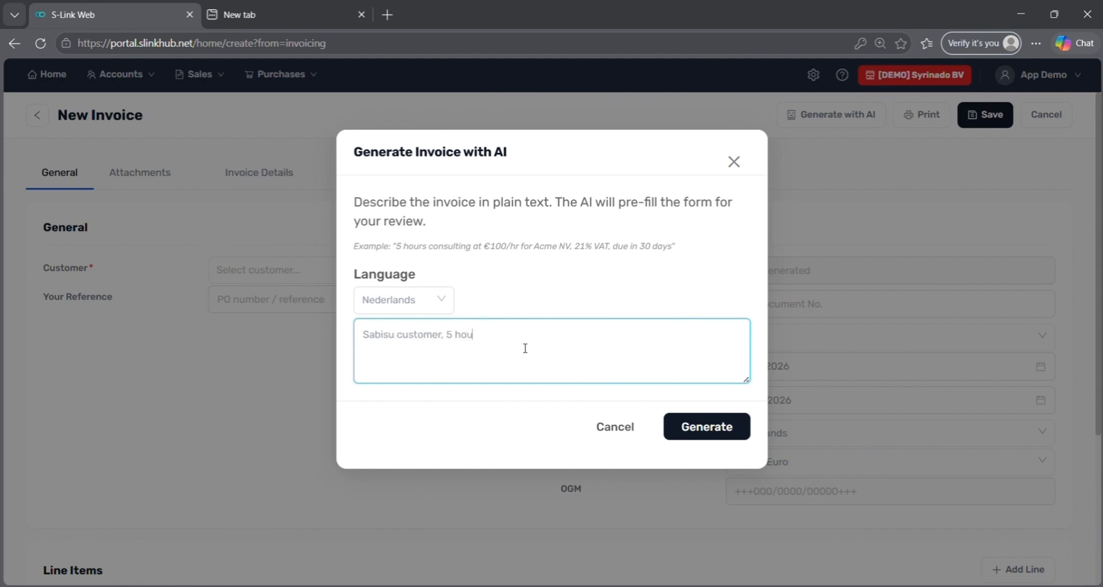
pyautogui.write('rs consultancy, 10 EUR rate 21% VAT')
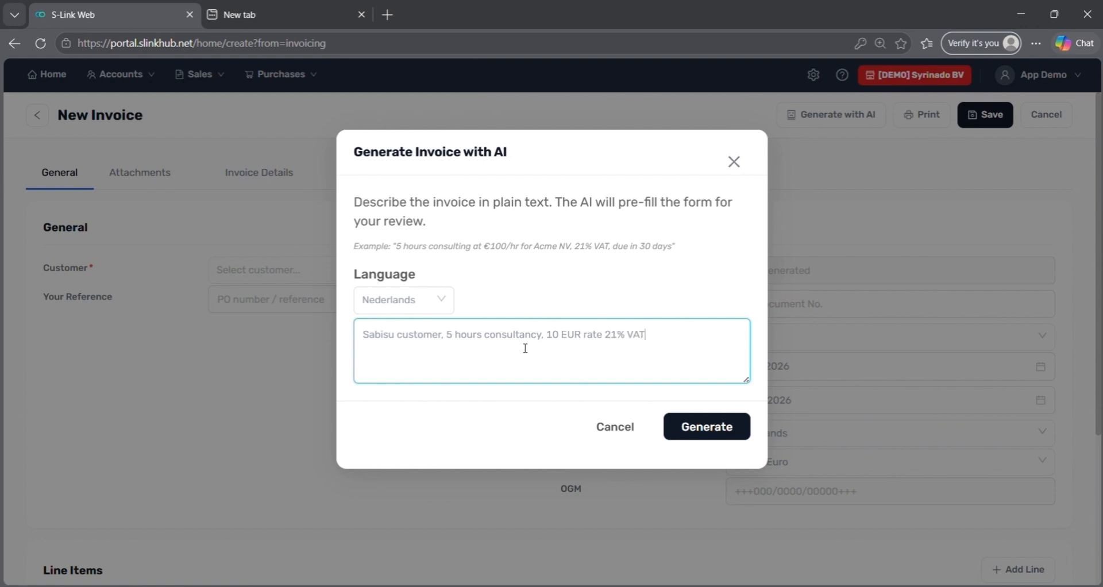
pyautogui.click(705, 427)
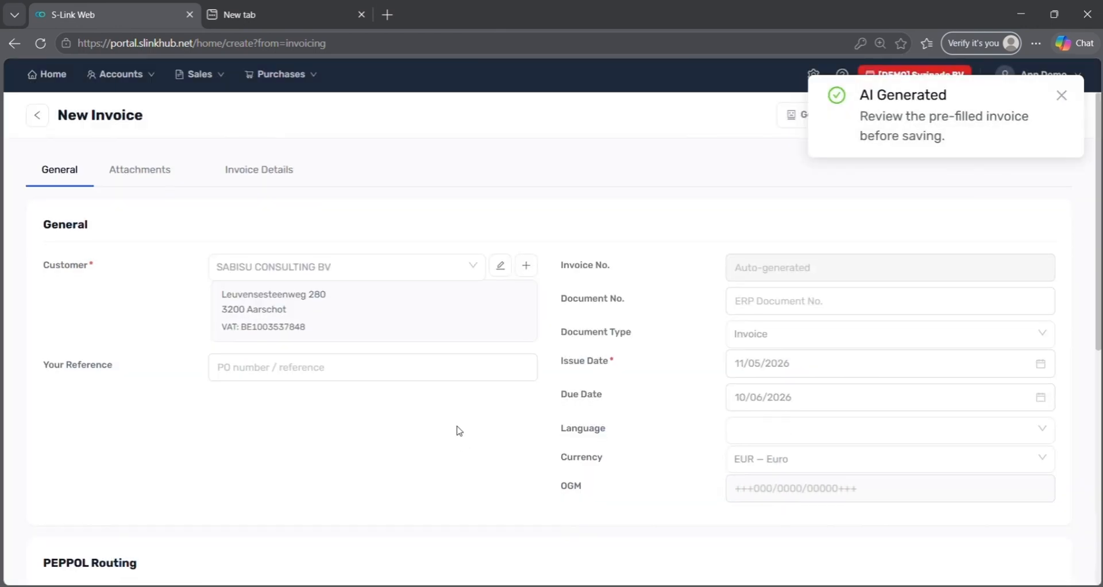
# - Set the invoice's PEPPOL Contact Point to General and save the invoice
pyautogui.scroll(-5, 459, 431)
pyautogui.scroll(-3, 458, 431)
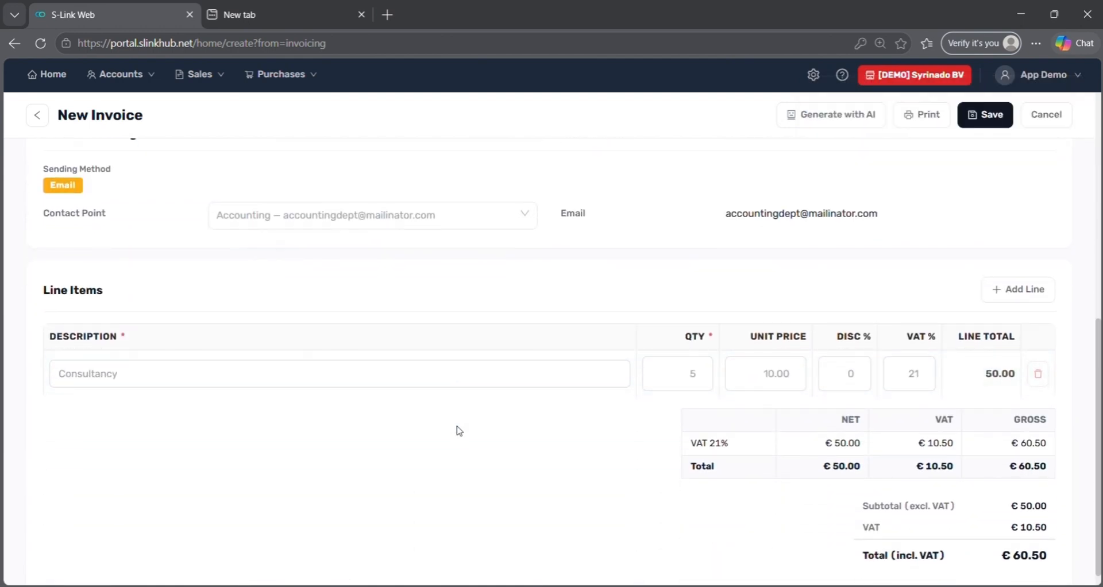
pyautogui.scroll(4, 459, 431)
pyautogui.click(393, 441)
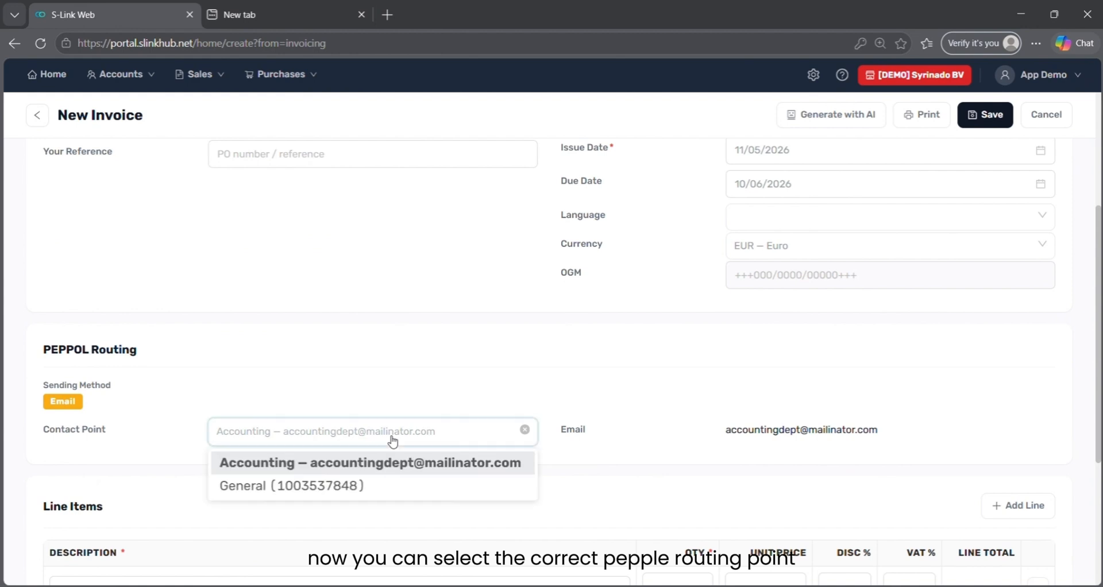
pyautogui.click(378, 487)
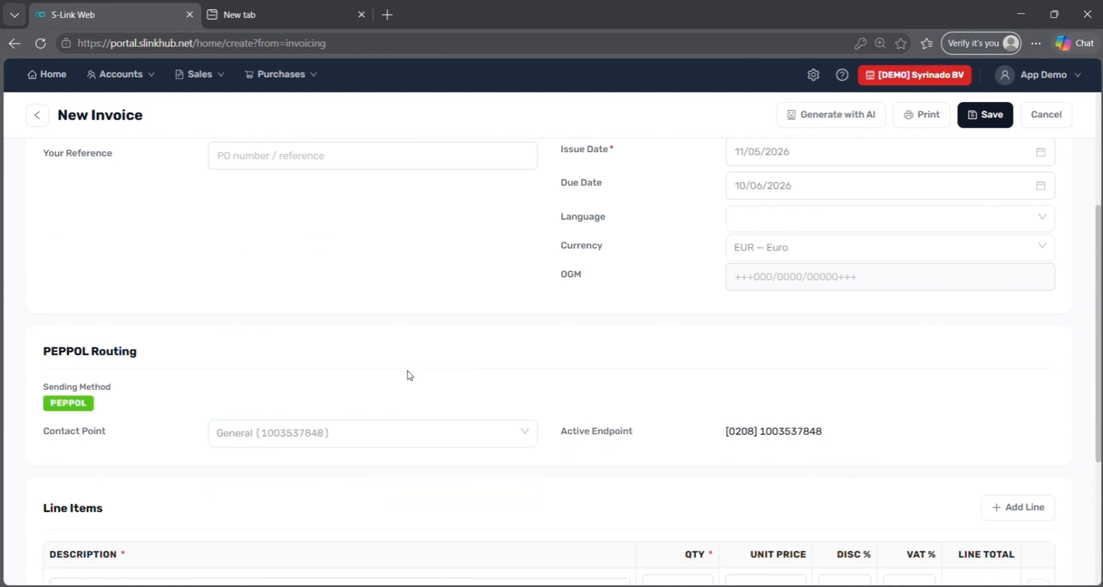
pyautogui.scroll(5, 409, 375)
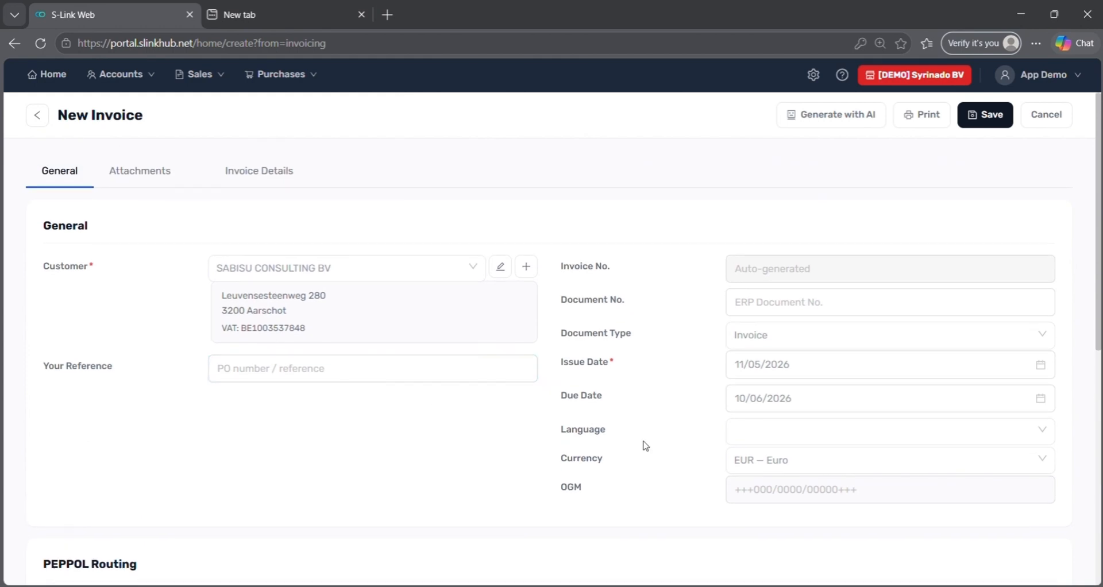
pyautogui.scroll(-1, 645, 446)
pyautogui.scroll(1, 645, 446)
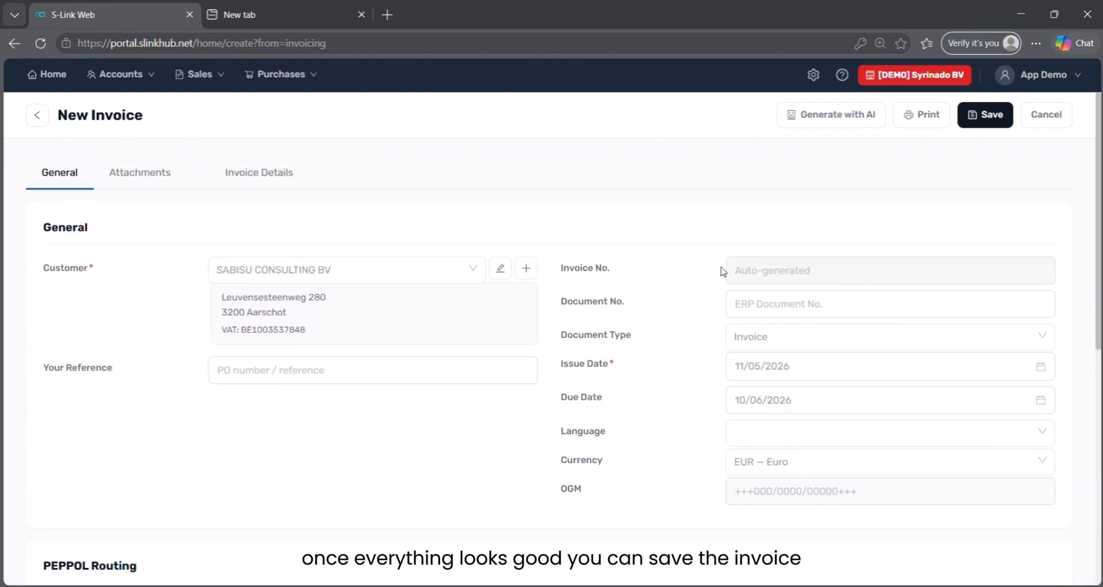
pyautogui.click(991, 116)
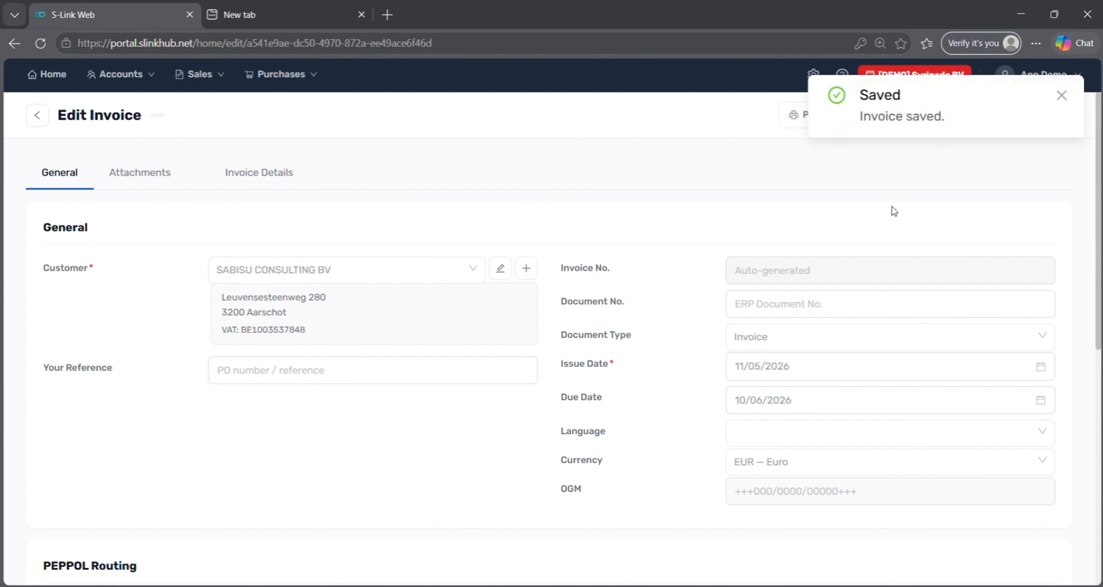
pyautogui.click(1062, 96)
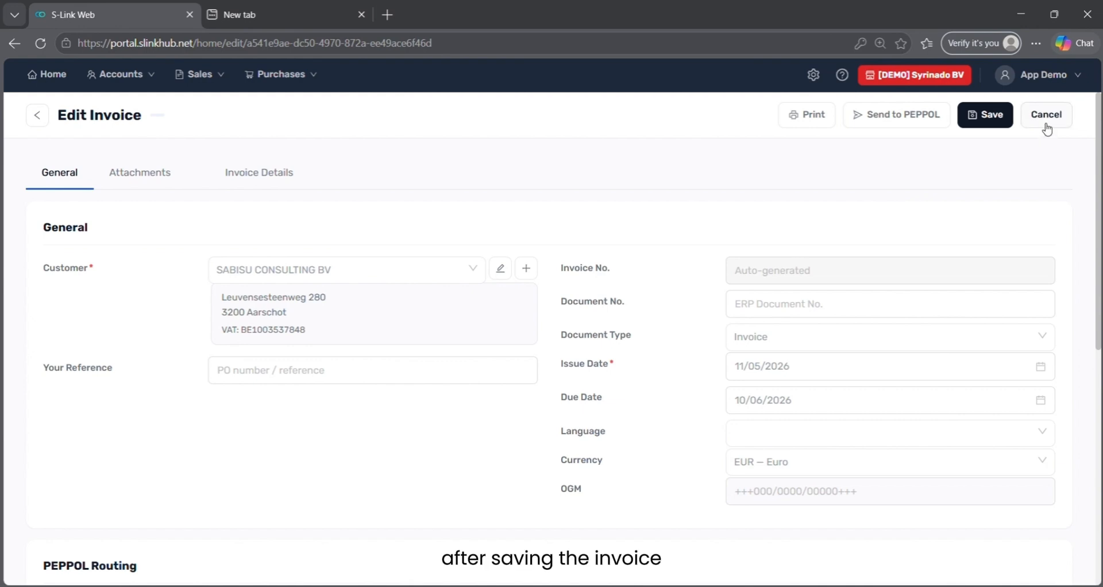
# - Return to Invoicing and open SABISU CONSULTING BV's 60.50 EUR draft invoice for editing
pyautogui.click(1046, 125)
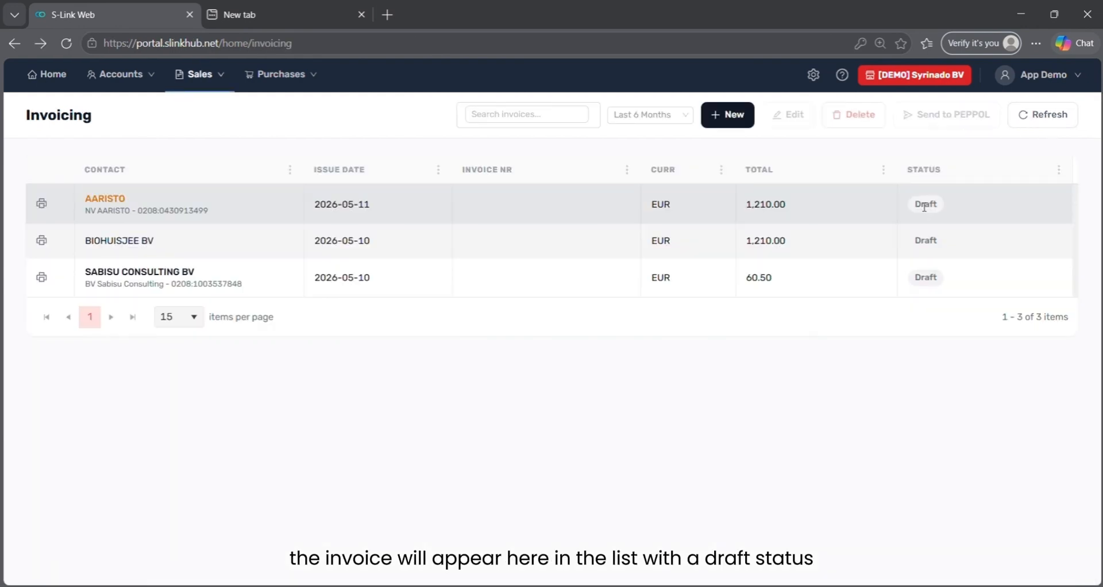
pyautogui.click(553, 274)
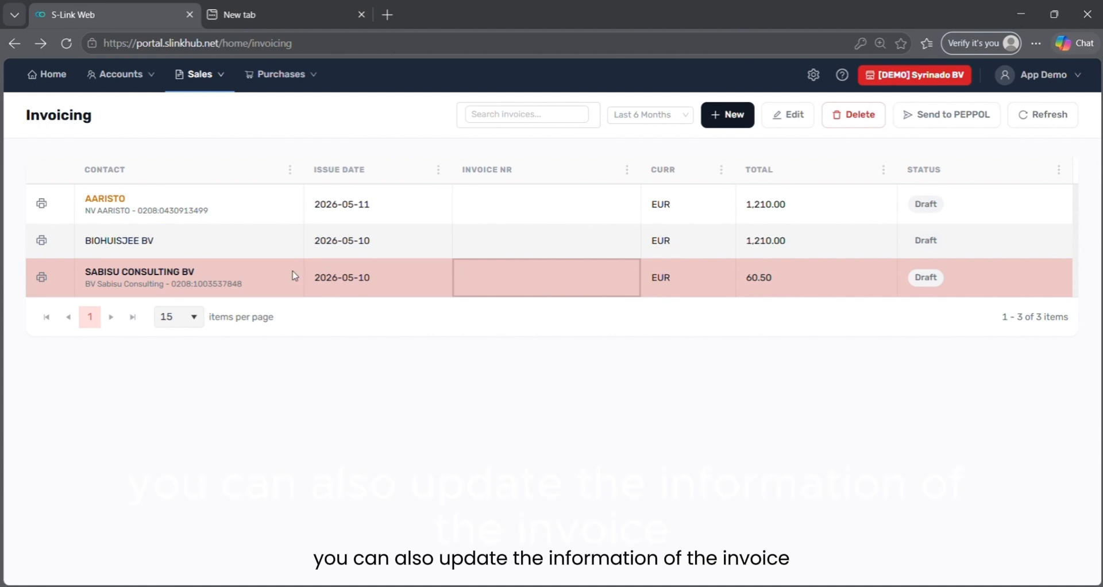
pyautogui.click(263, 276)
pyautogui.doubleClick(263, 276)
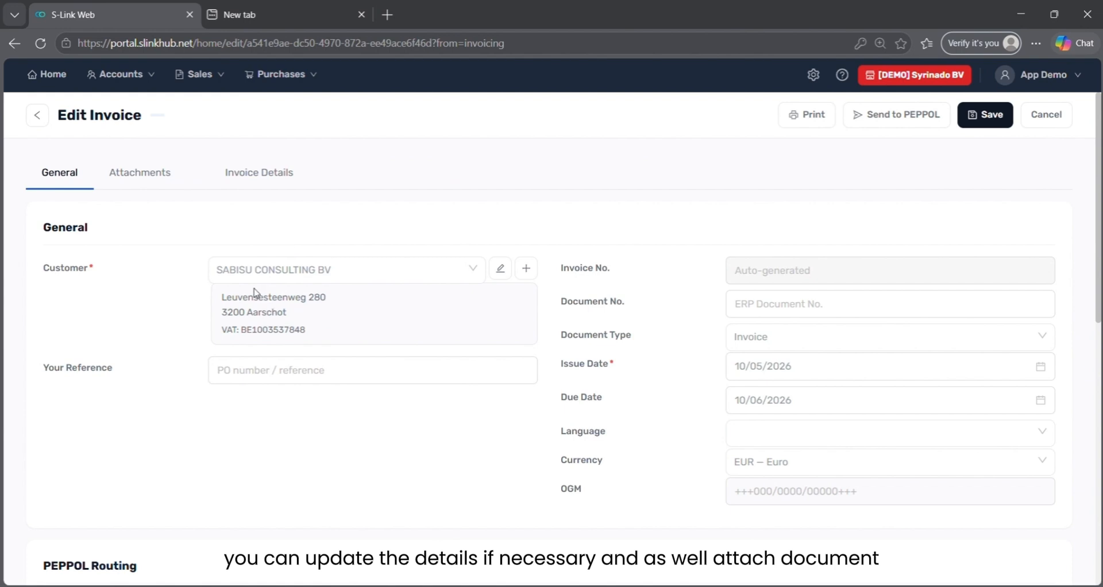
# - Upload Sales 3.pdf as an attachment to the SABISU invoice
pyautogui.click(159, 168)
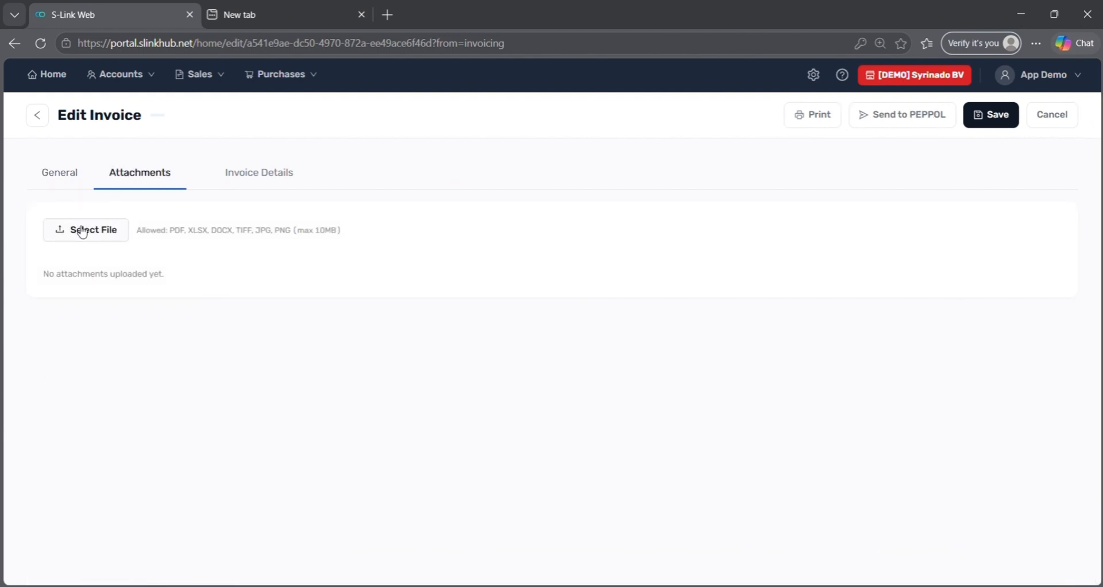
pyautogui.click(83, 232)
pyautogui.click(175, 159)
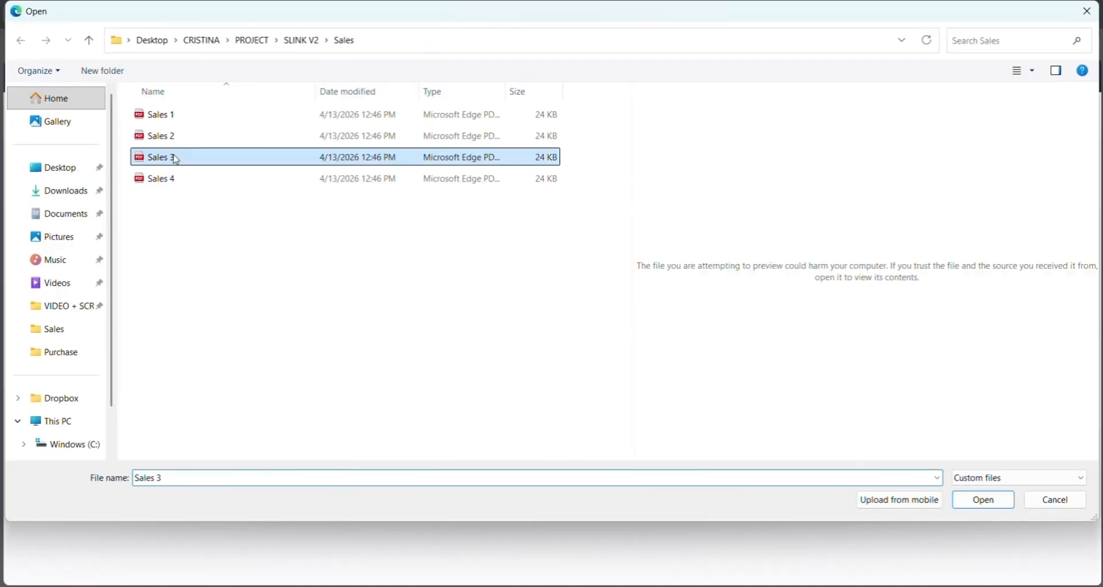
pyautogui.click(984, 500)
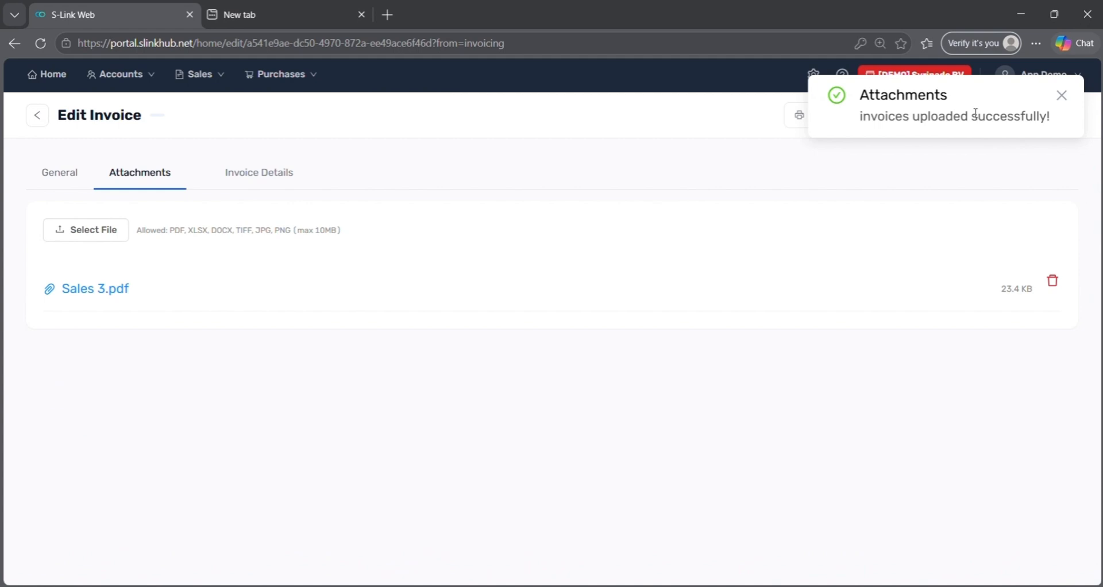
# - Send the SABISU invoice to PEPPOL and confirm
pyautogui.click(1062, 96)
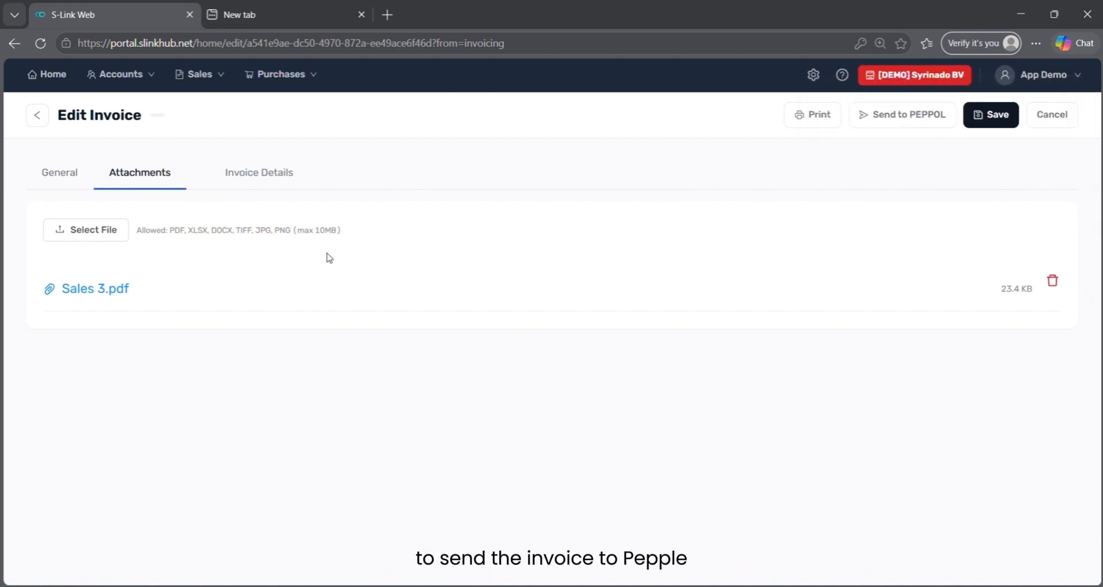
pyautogui.click(919, 116)
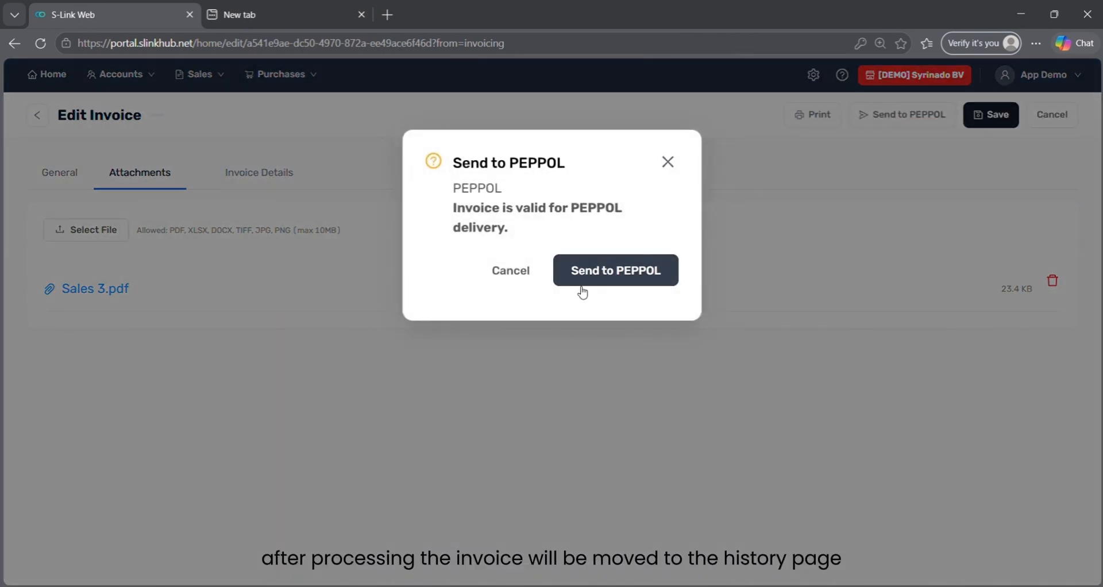
pyautogui.click(582, 285)
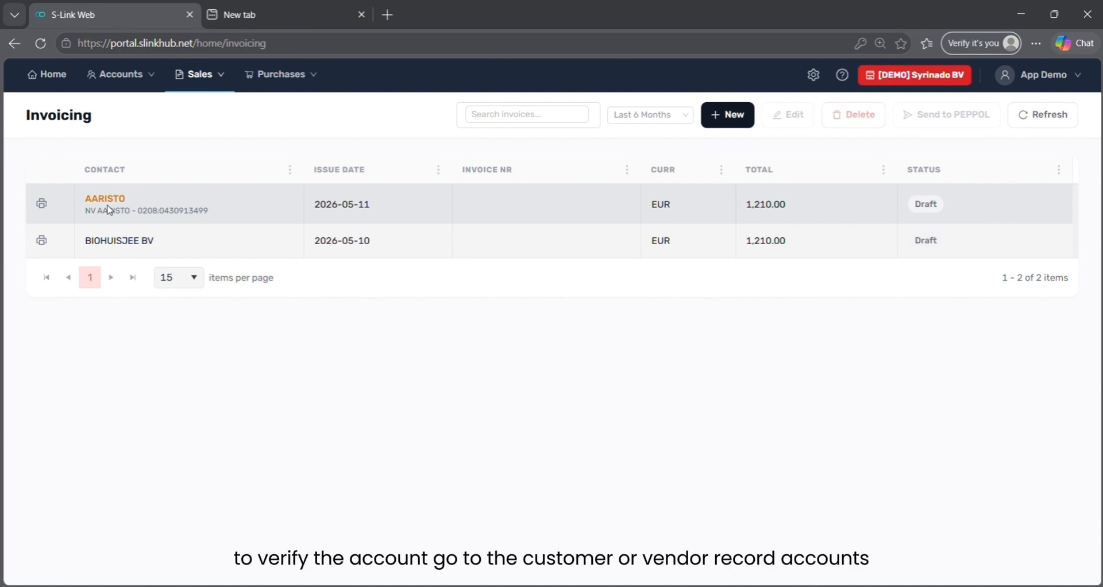
# - Tick Verified under Advanced / Technical on the AARISTO customer record and save it
pyautogui.moveTo(145, 90)
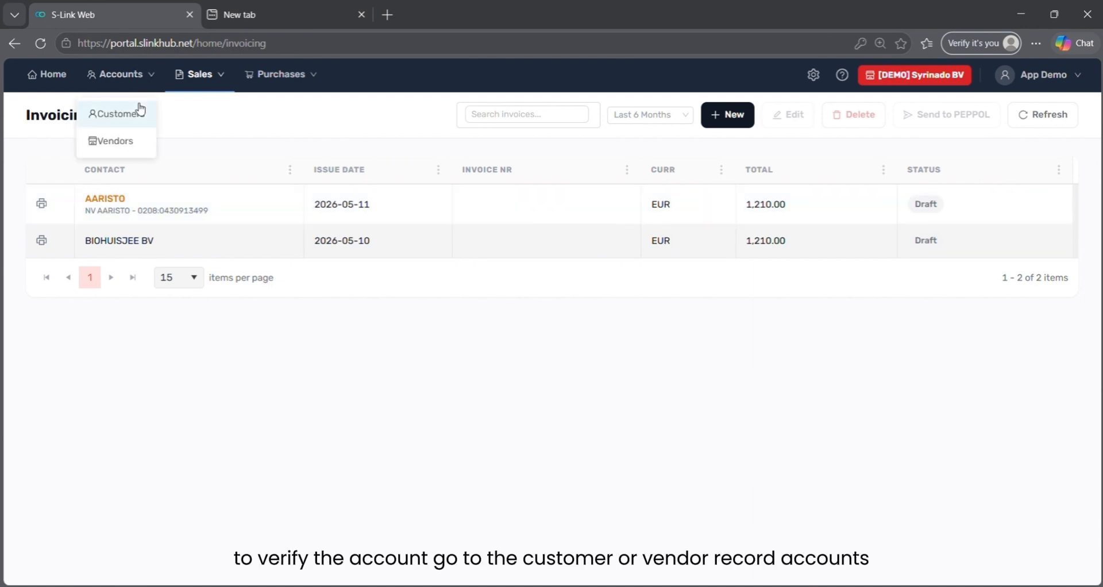
pyautogui.click(138, 110)
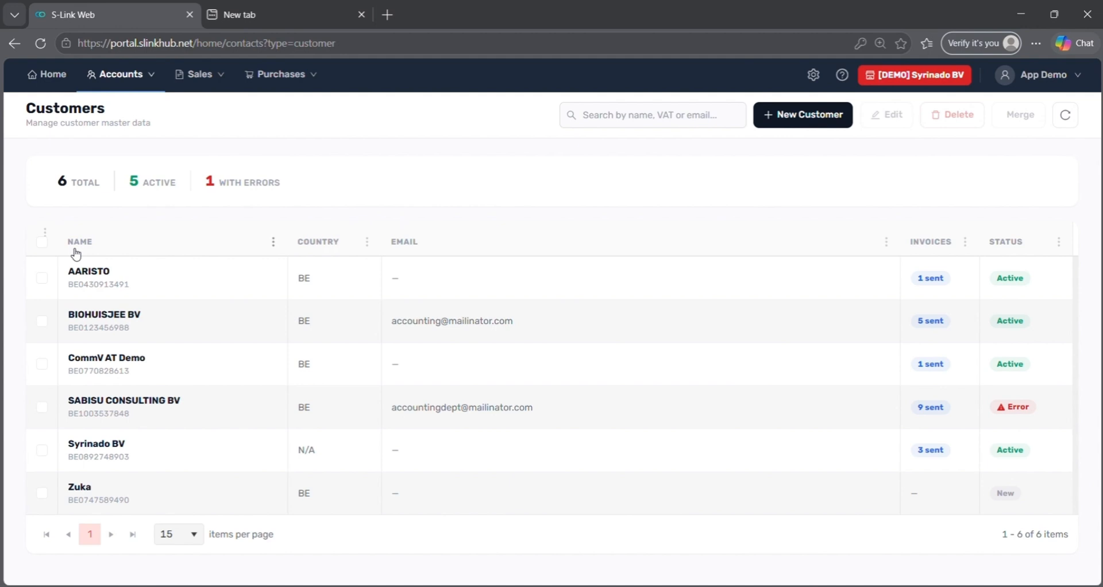
pyautogui.click(42, 278)
pyautogui.click(898, 123)
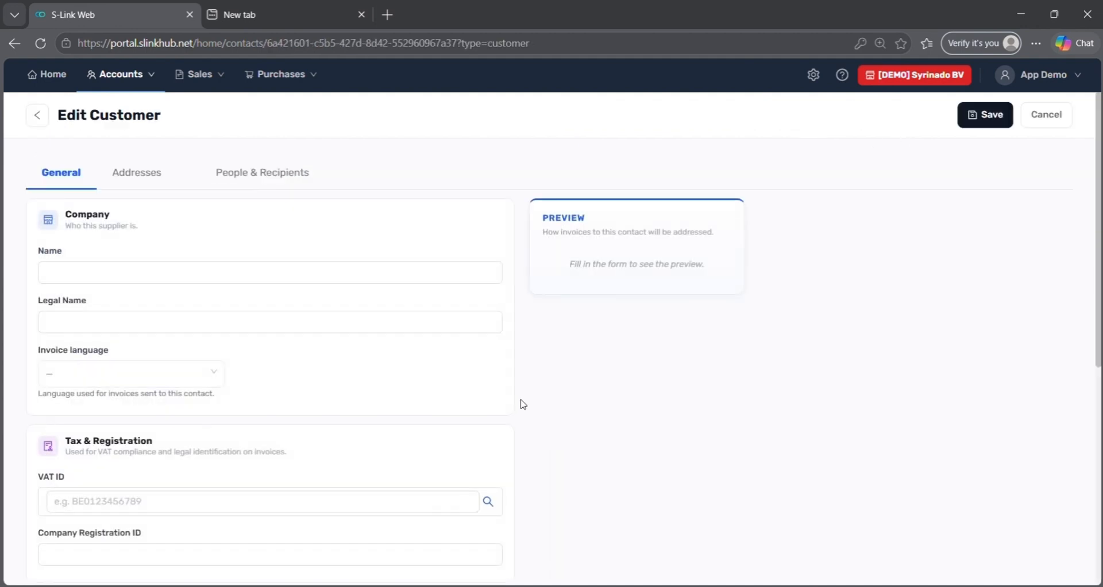
pyautogui.scroll(-6, 521, 402)
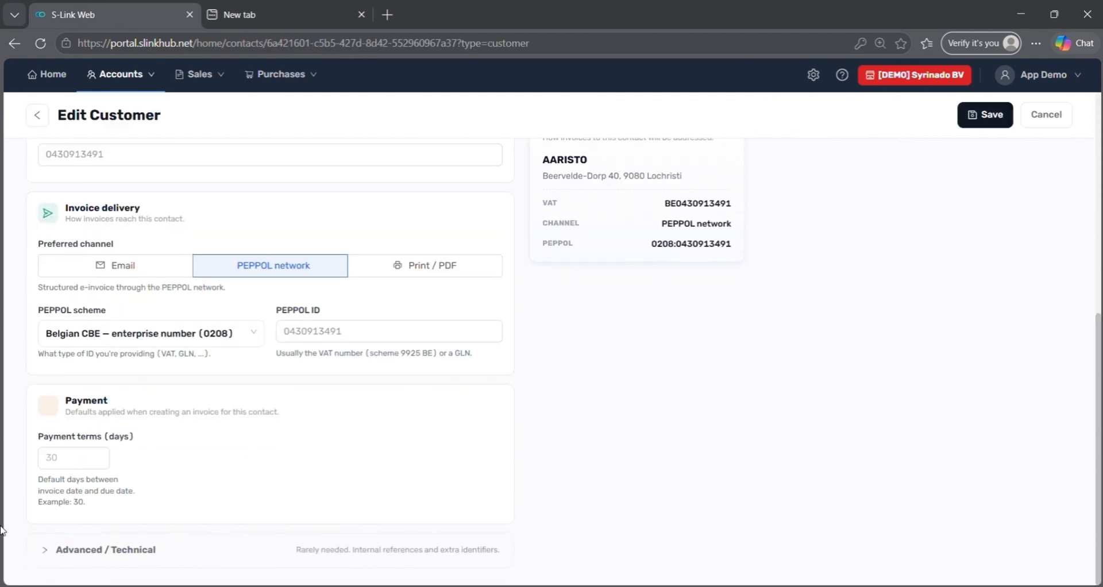
pyautogui.click(46, 550)
pyautogui.scroll(-3, 163, 490)
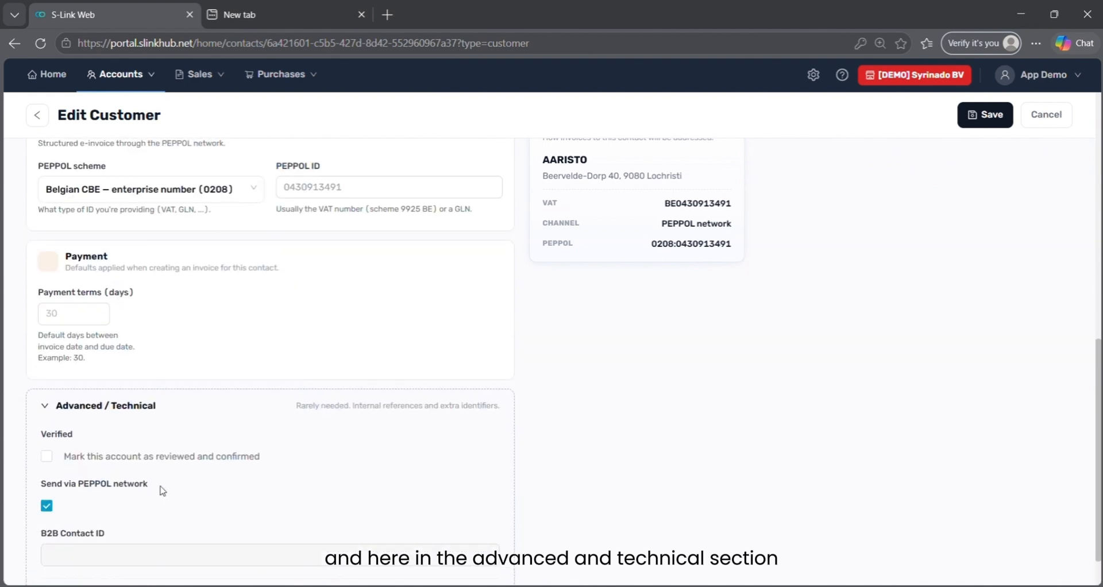
pyautogui.click(46, 462)
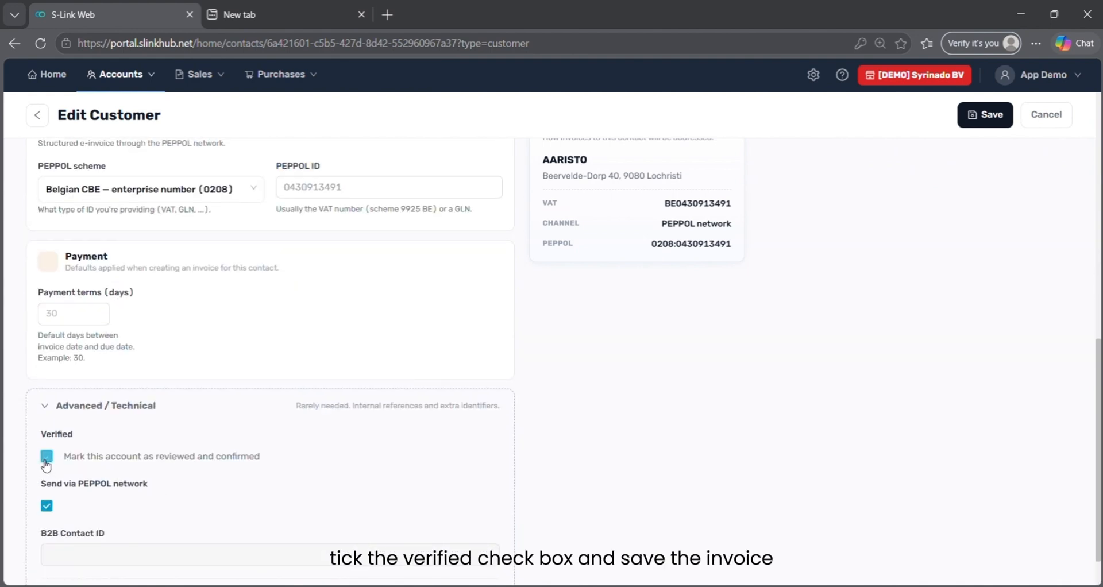
pyautogui.click(983, 123)
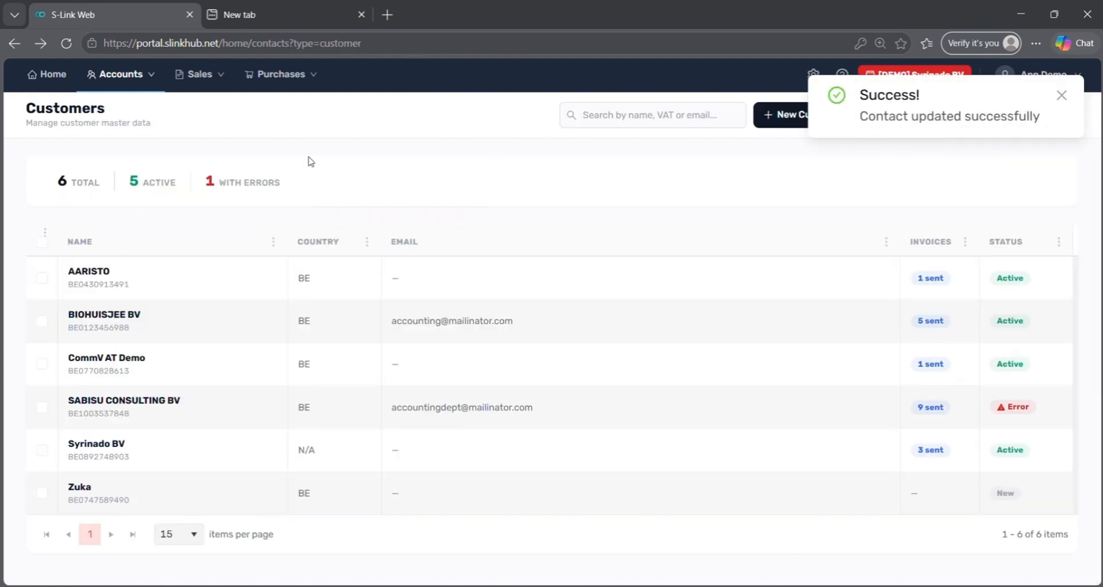
pyautogui.moveTo(193, 89)
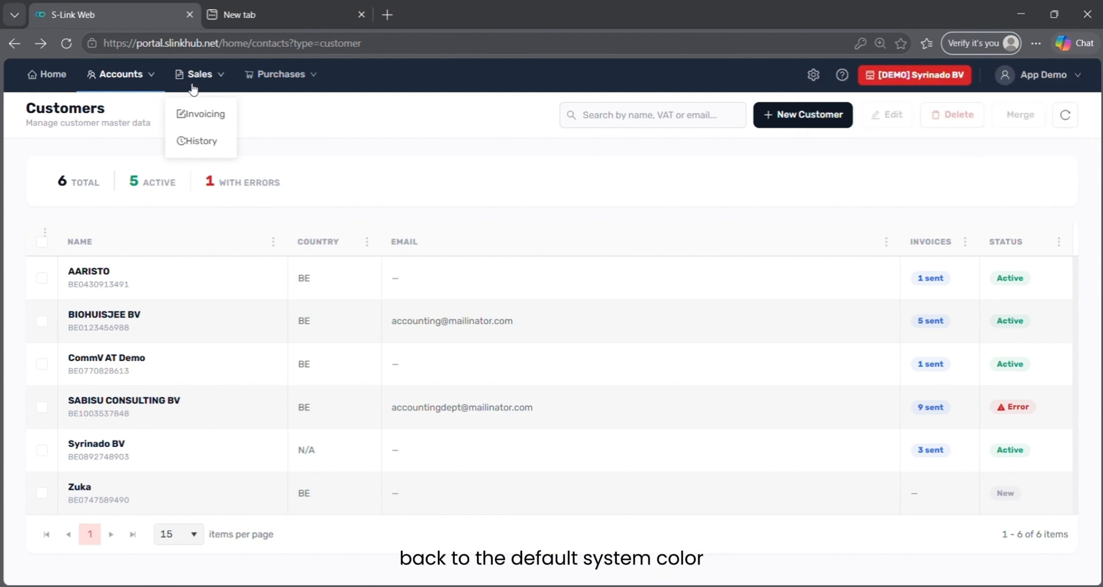
# - Open the delivery audit log for invoice 2026-012 in Sales History, then return to the list
pyautogui.click(179, 123)
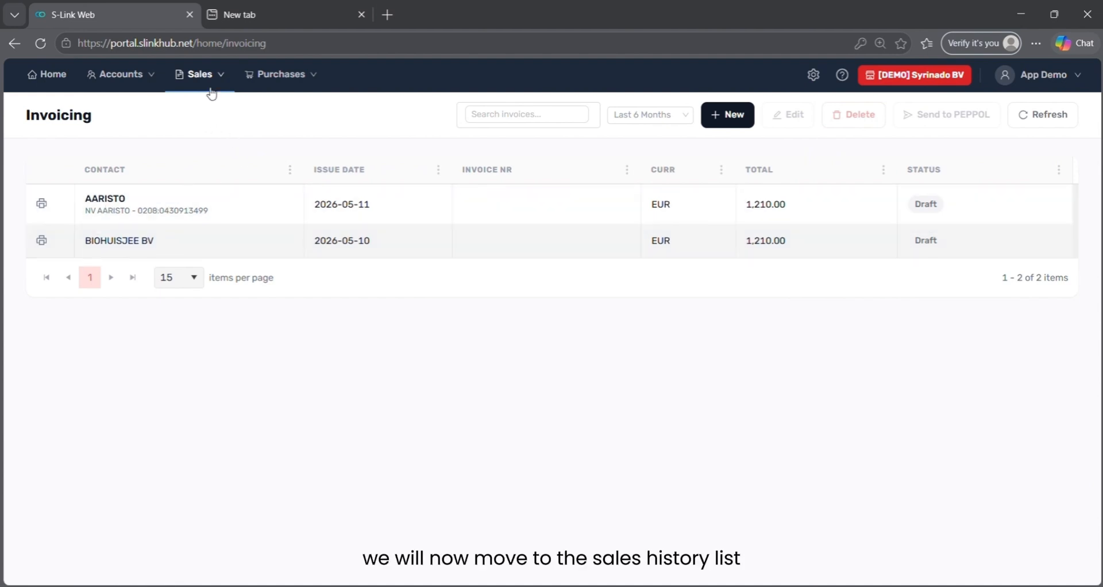
pyautogui.moveTo(212, 74)
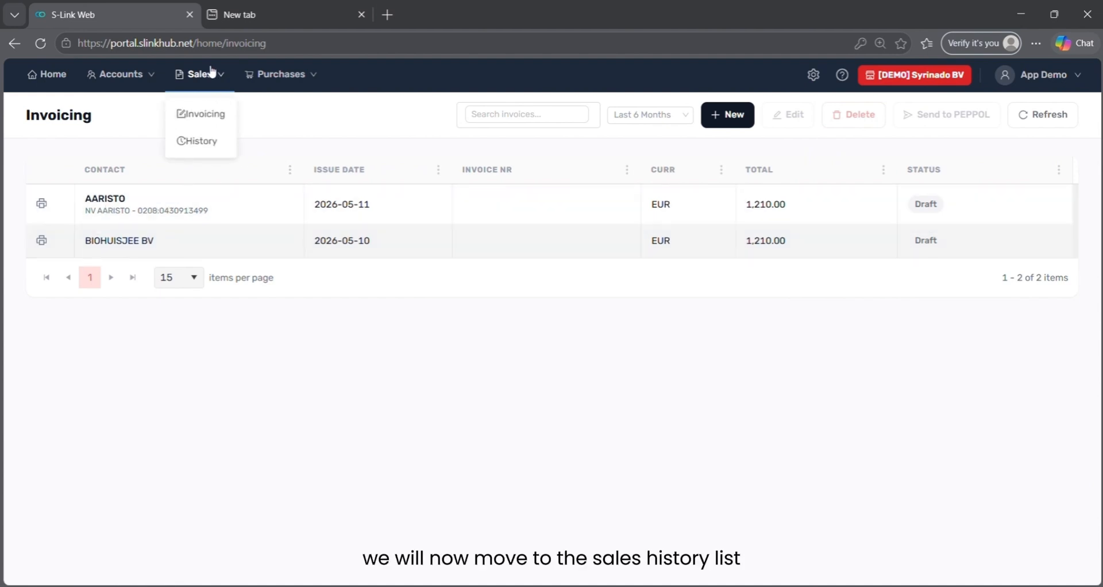
pyautogui.click(211, 152)
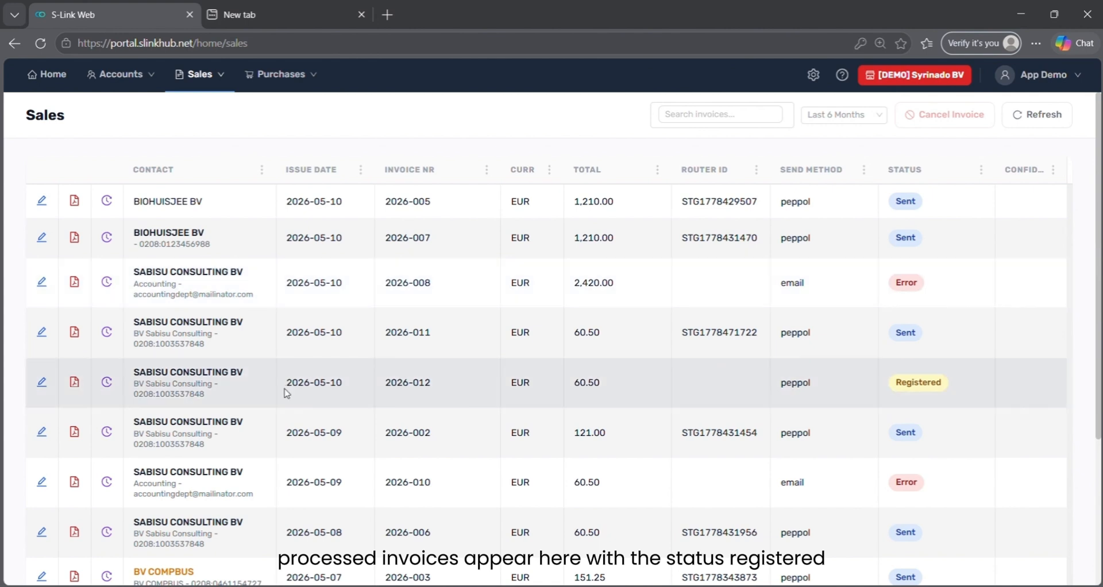
pyautogui.click(286, 393)
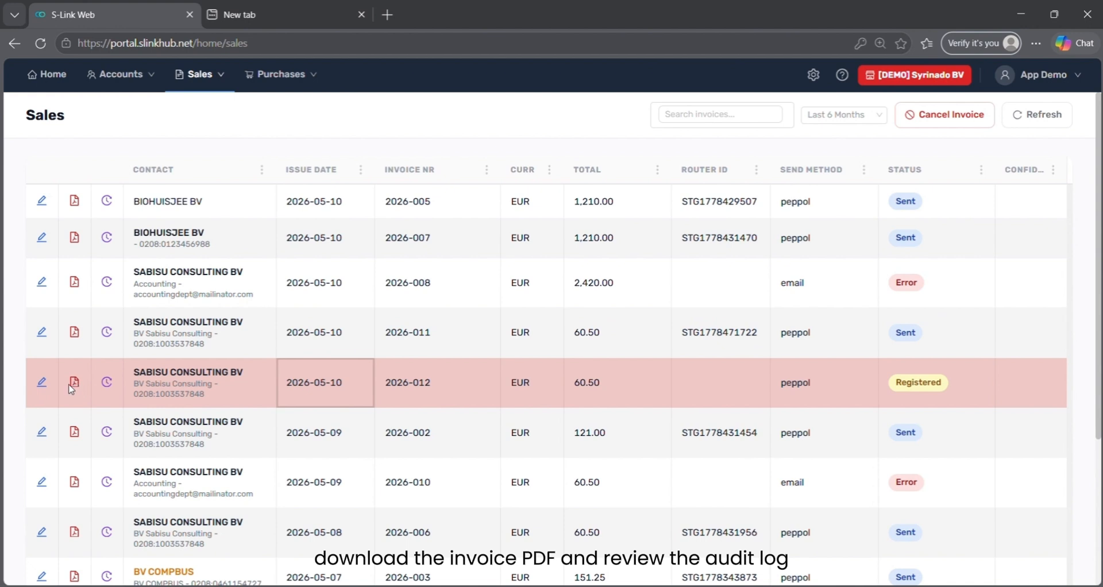
pyautogui.click(107, 383)
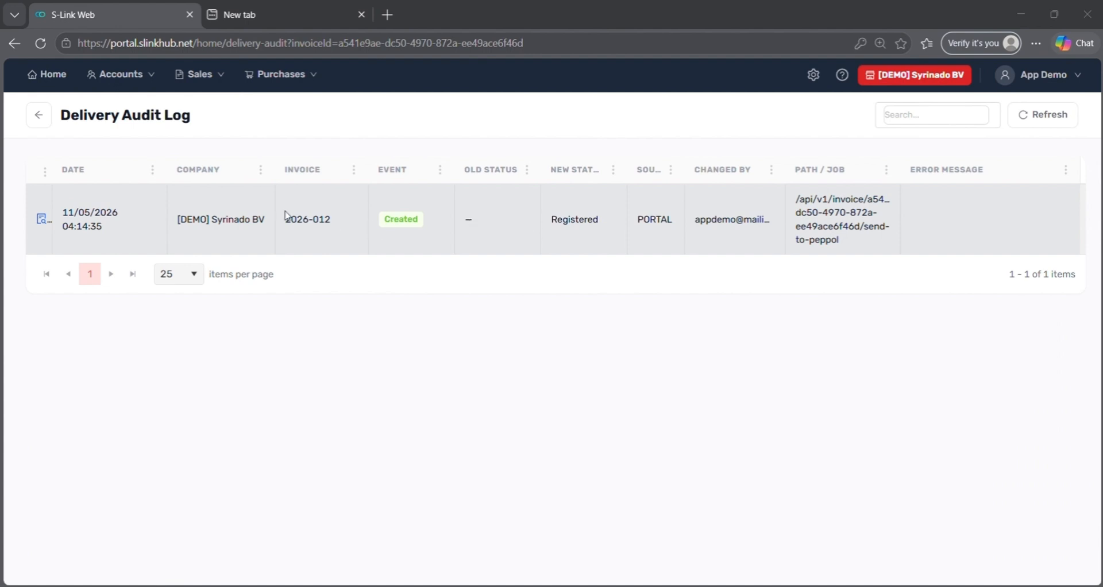
pyautogui.click(38, 116)
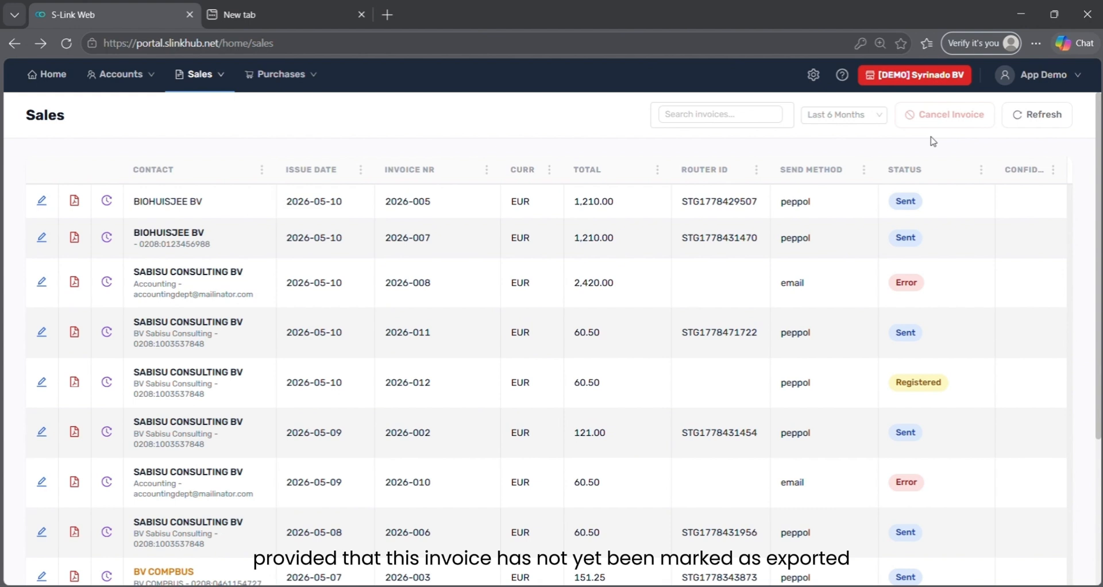
pyautogui.click(618, 382)
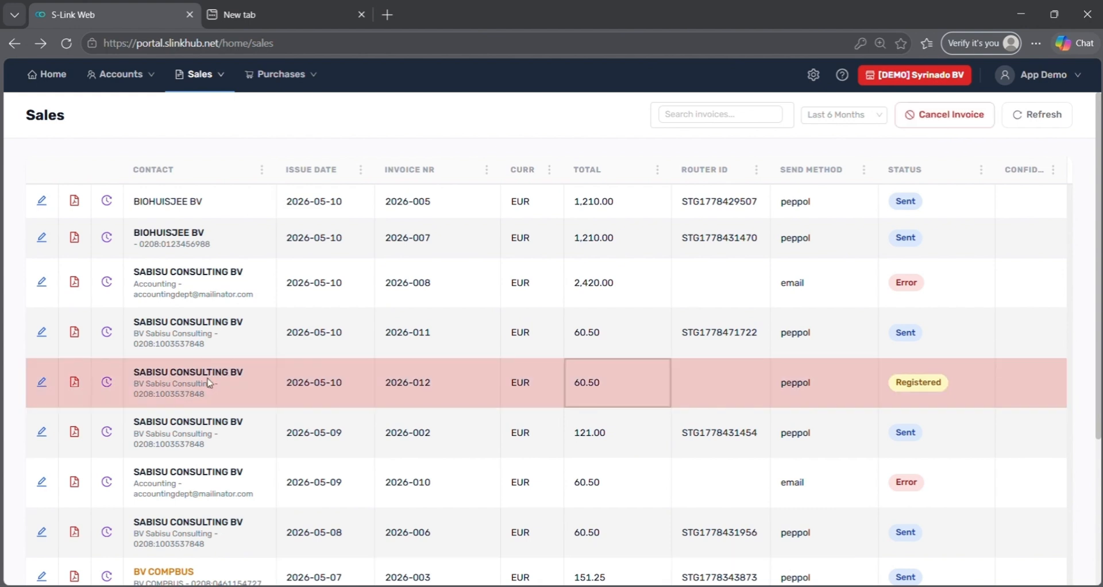
pyautogui.click(42, 383)
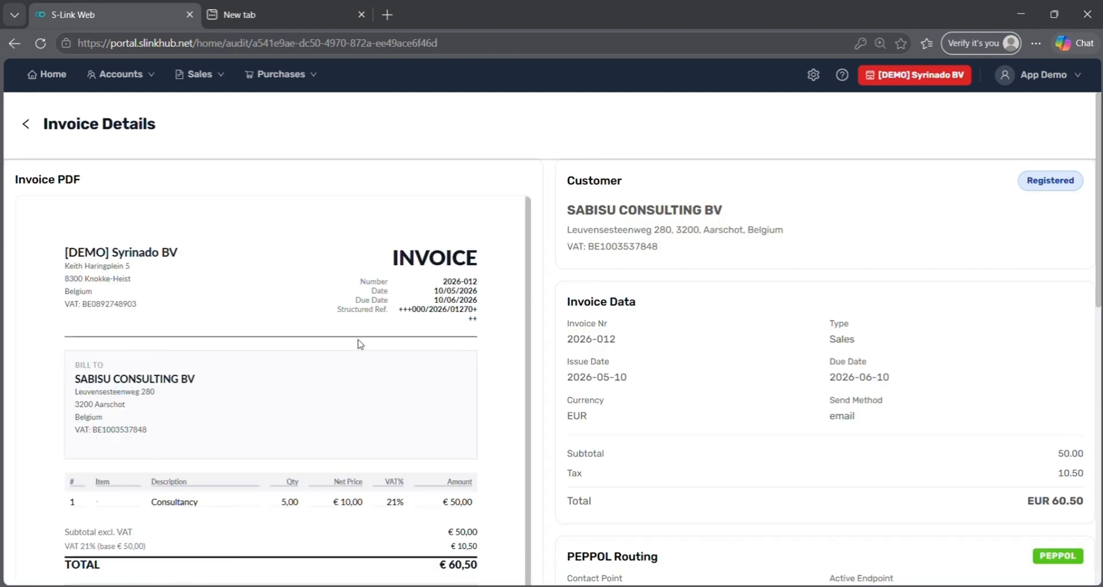
pyautogui.scroll(-5, 345, 445)
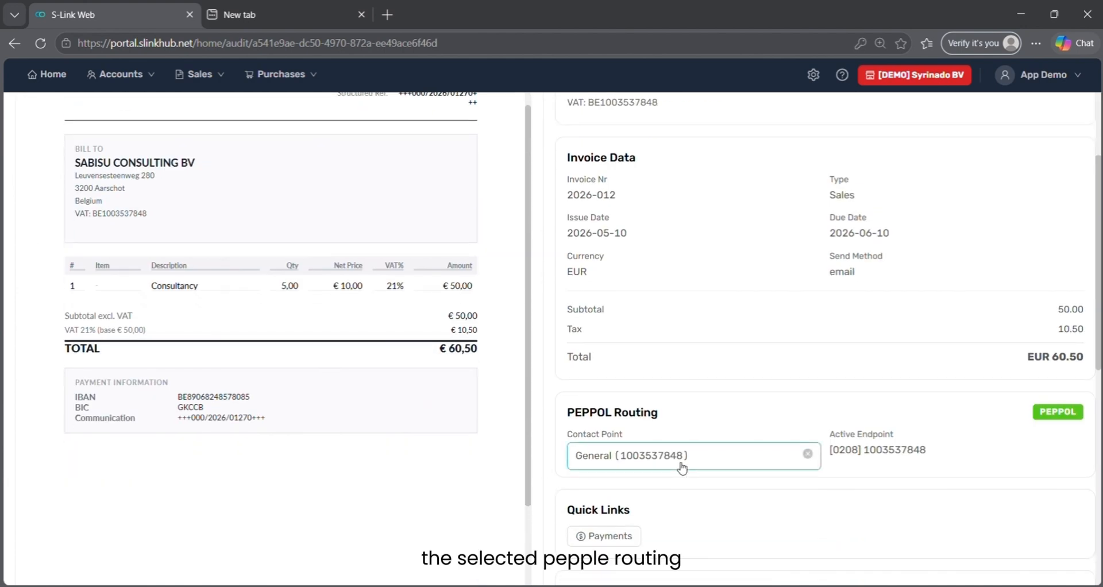
pyautogui.scroll(-3, 681, 466)
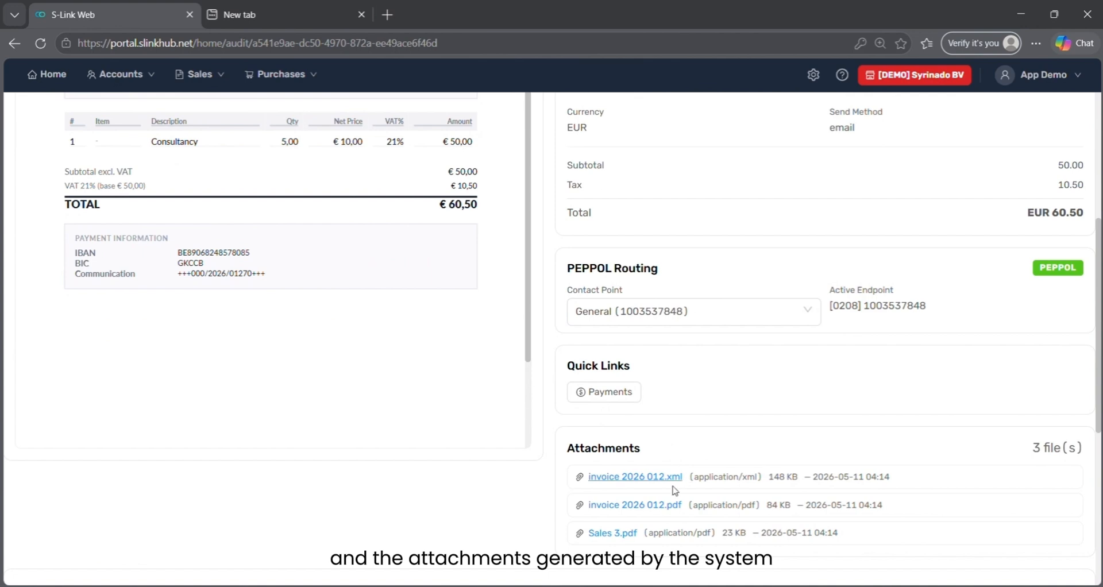
pyautogui.scroll(5, 703, 451)
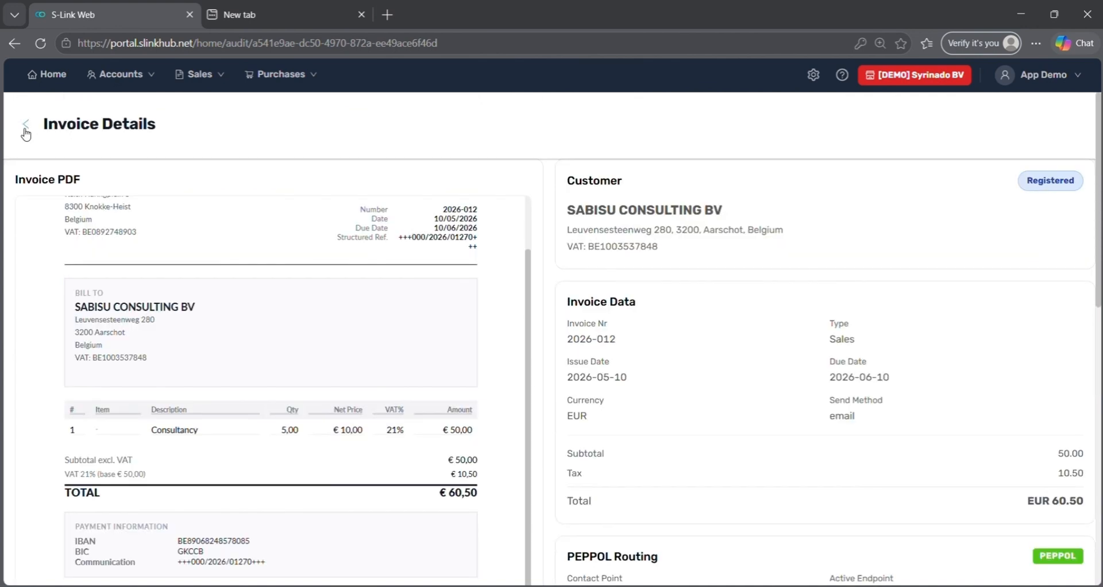
pyautogui.click(25, 126)
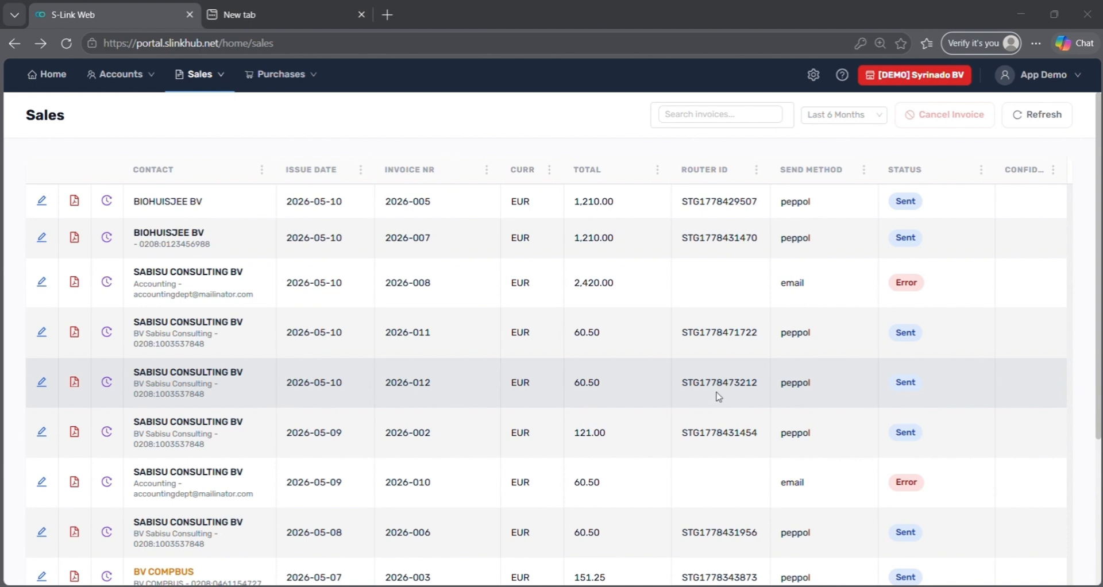
pyautogui.click(312, 75)
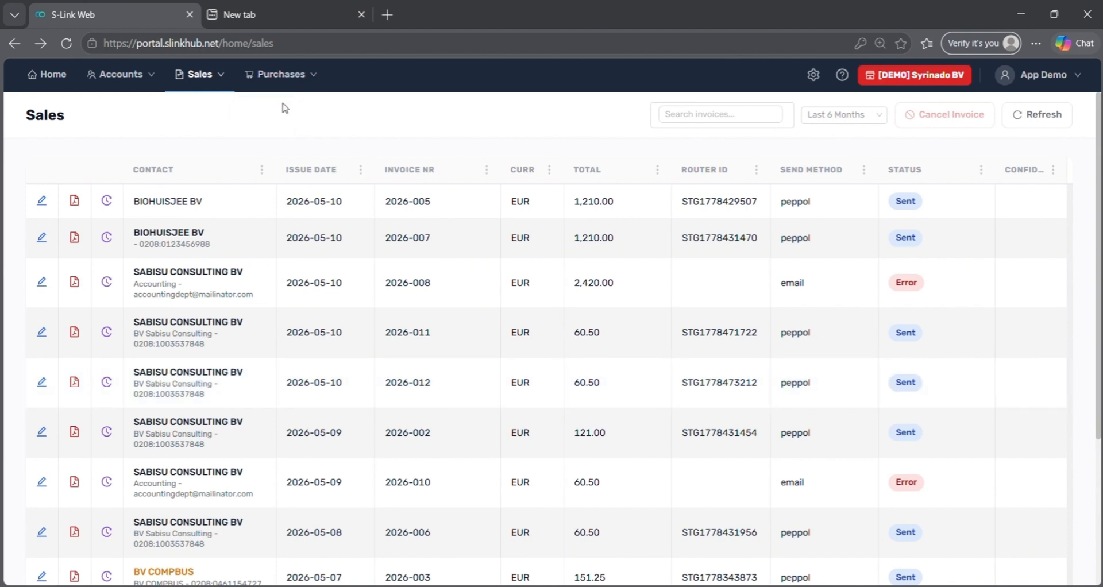
# - Browse the COMPBUS BV purchase invoice details in Purchases History, then open Master Data settings
pyautogui.moveTo(283, 91)
pyautogui.click(281, 112)
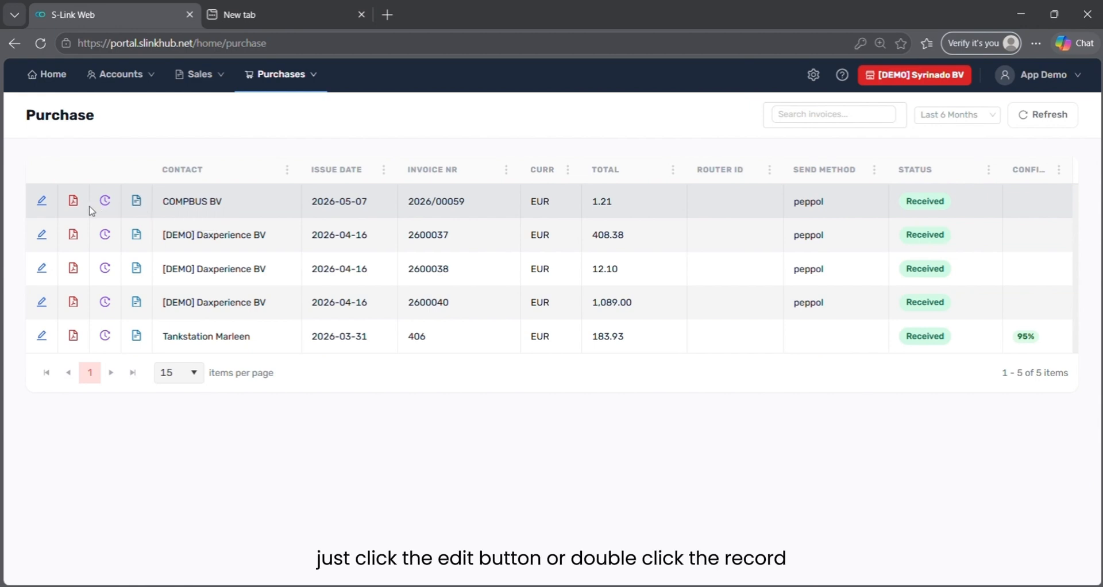
pyautogui.doubleClick(163, 207)
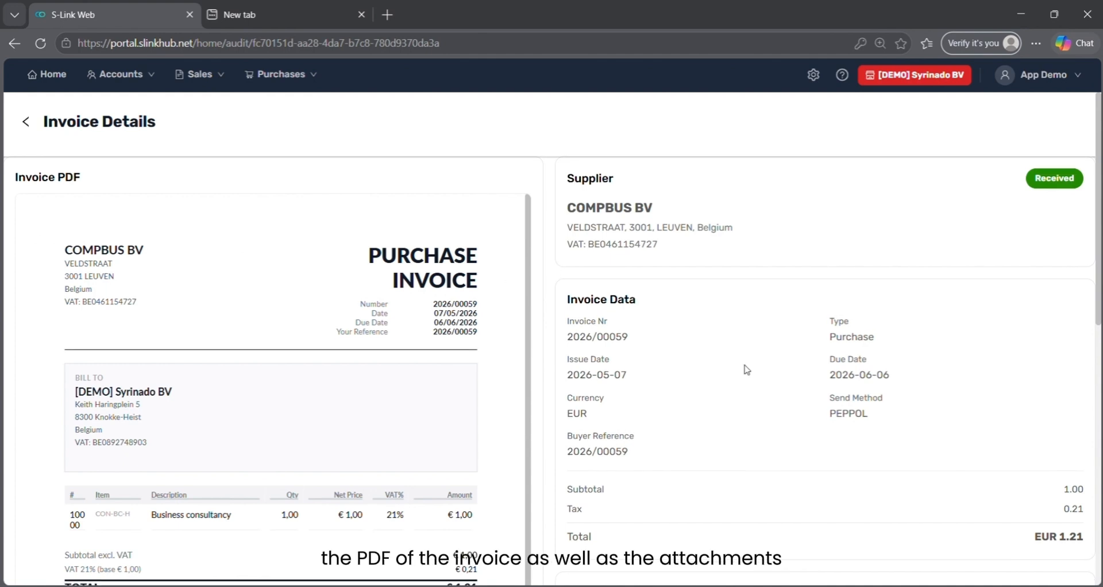
pyautogui.scroll(-1, 745, 369)
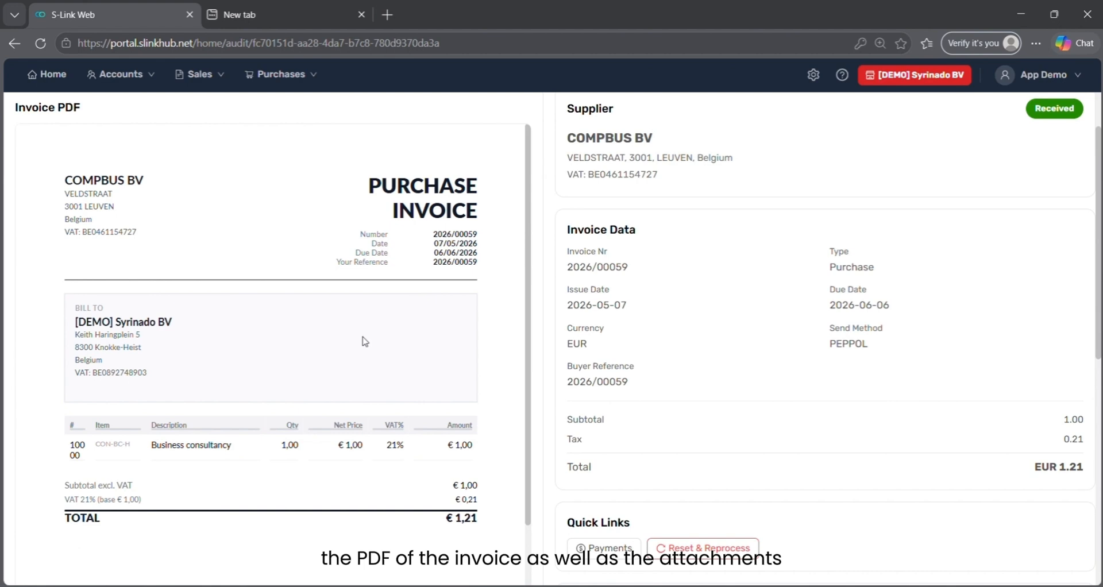
pyautogui.scroll(-4, 776, 443)
pyautogui.scroll(5, 778, 443)
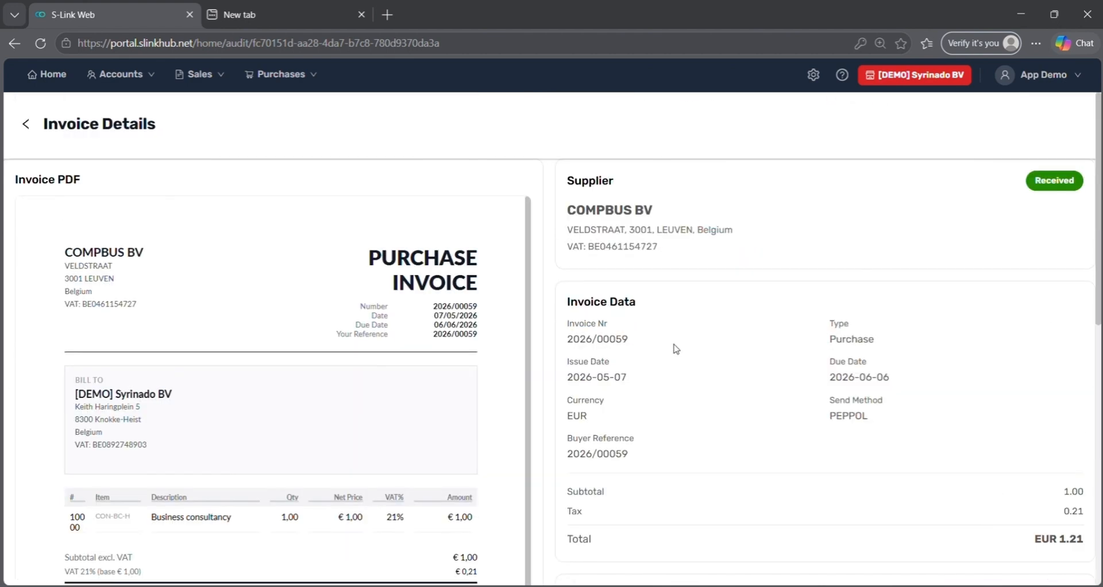
pyautogui.click(819, 84)
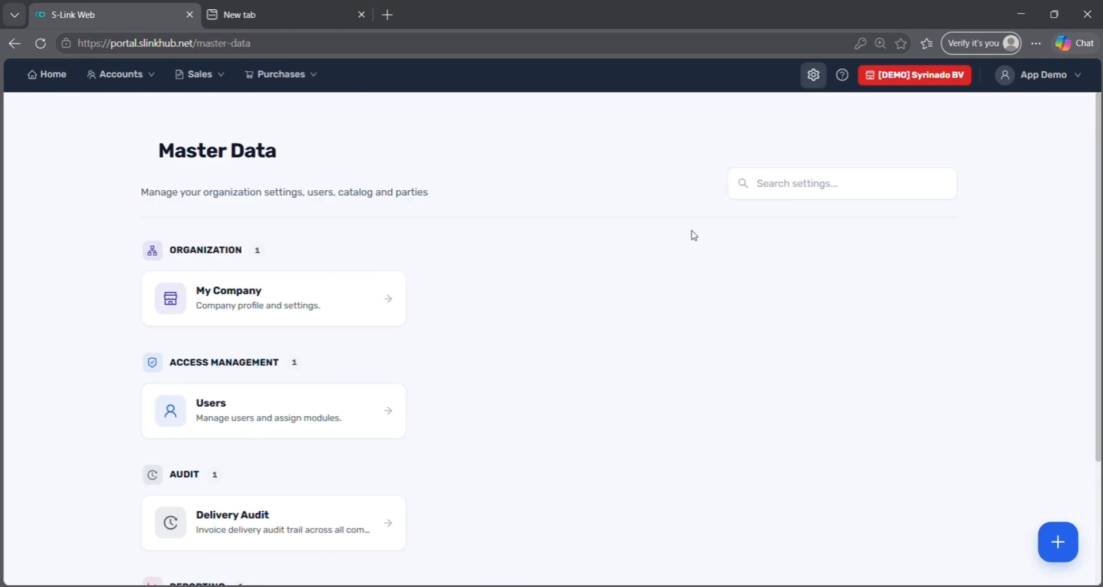
# - Open Company Info and scroll through the company profile
pyautogui.click(345, 315)
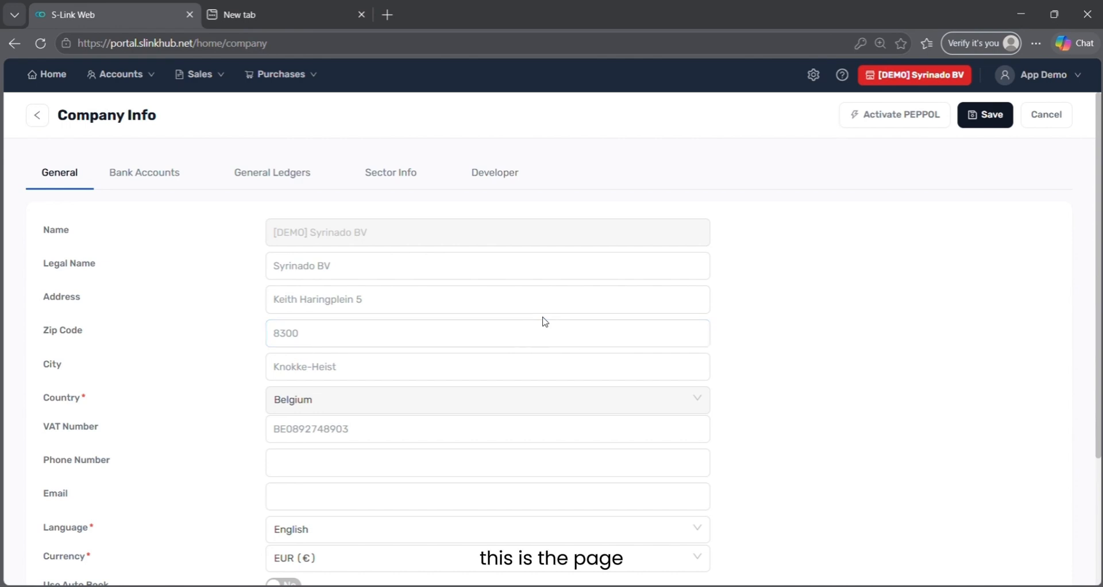
pyautogui.scroll(-1, 573, 321)
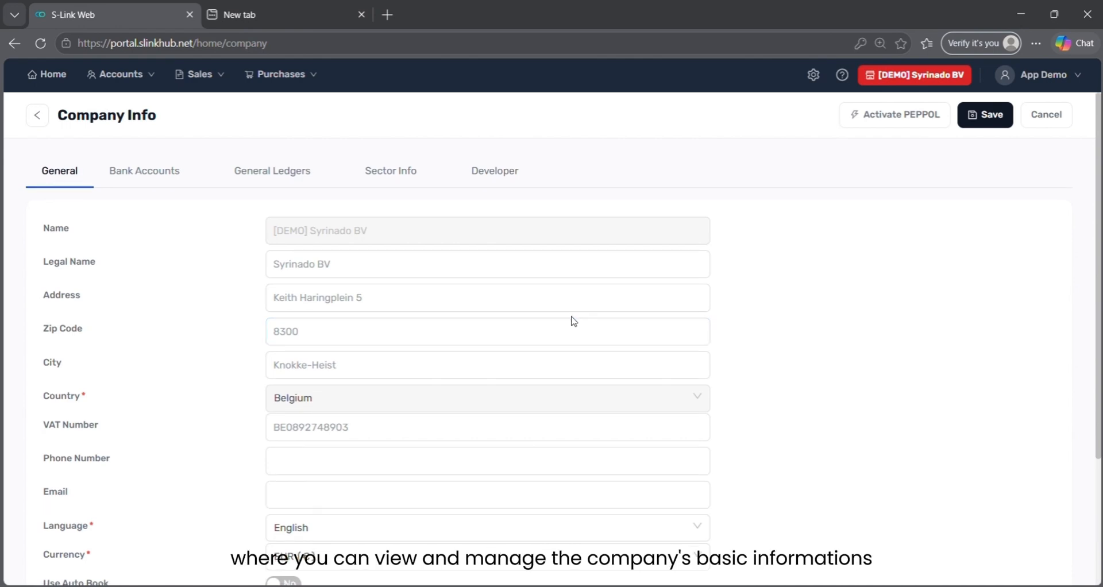
pyautogui.scroll(-3, 573, 321)
pyautogui.scroll(3, 573, 321)
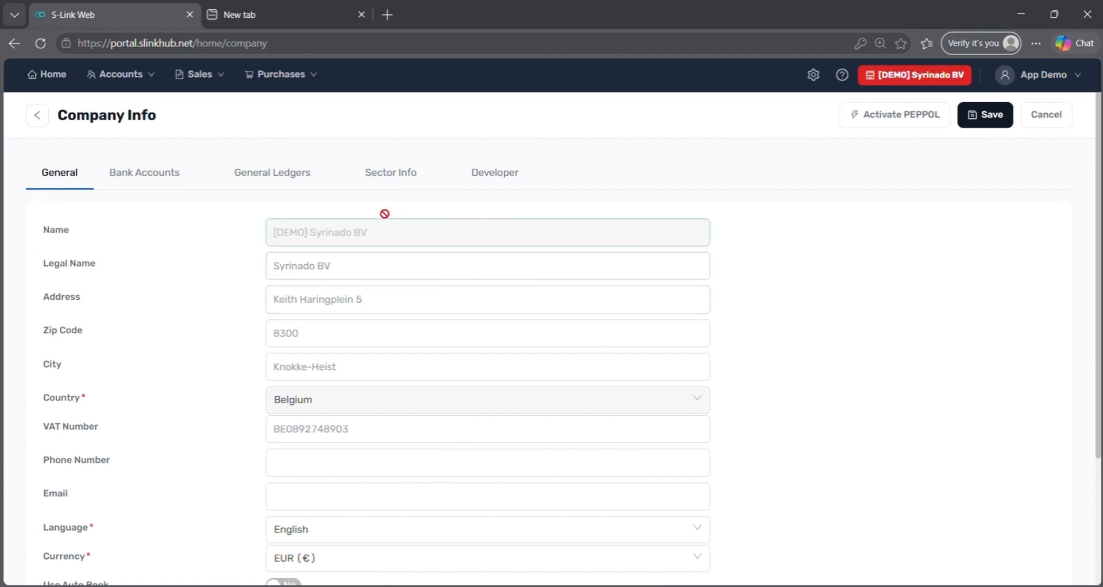
# - Review the bank accounts, sector and general ledger CSV import pages, then go back to Master Data
pyautogui.click(155, 167)
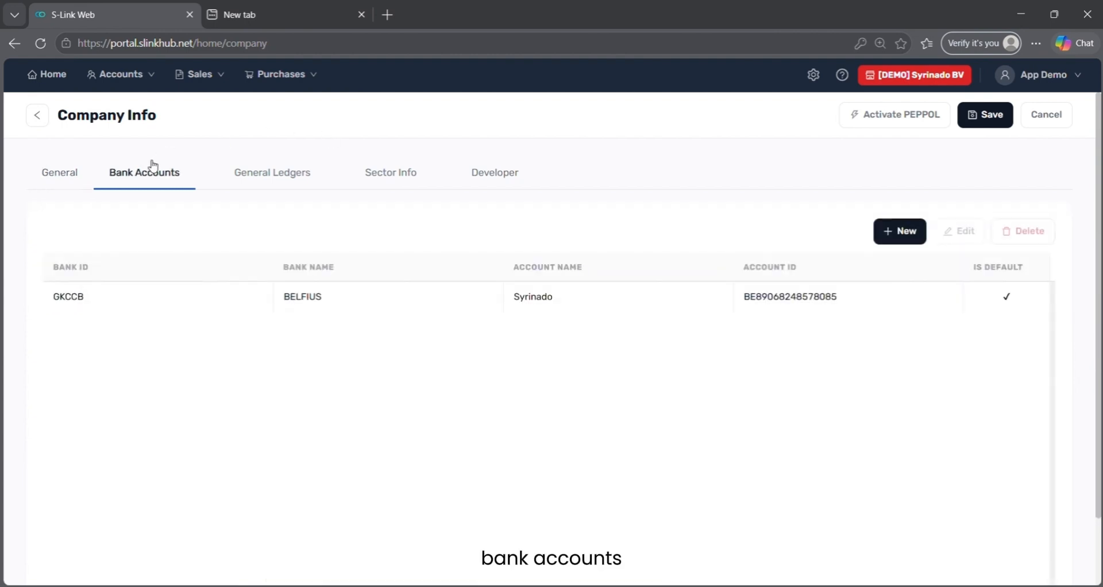
pyautogui.click(396, 182)
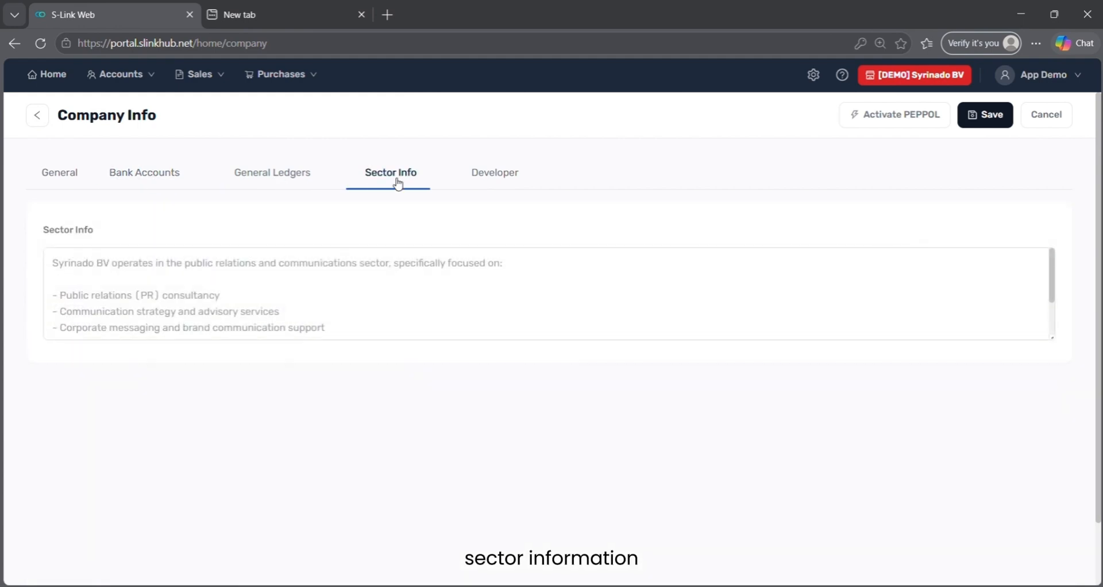
pyautogui.click(309, 181)
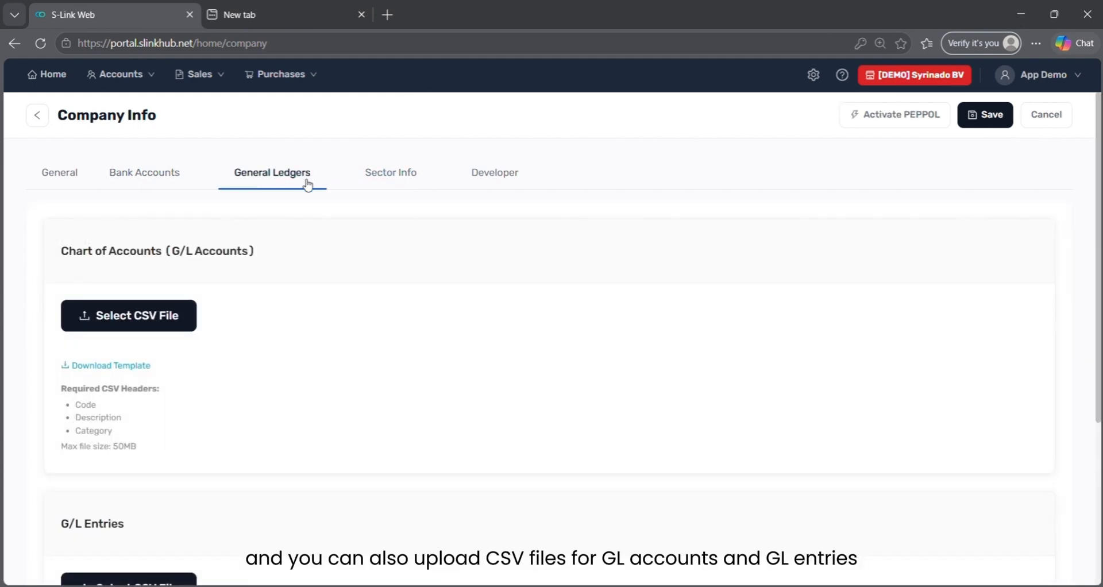
pyautogui.scroll(-3, 230, 309)
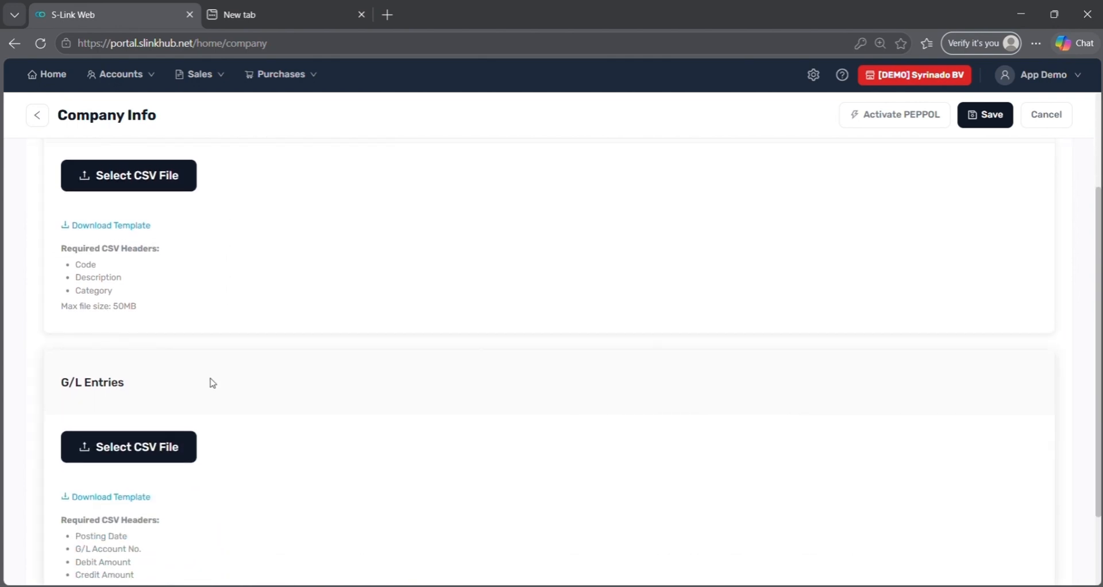
pyautogui.scroll(3, 210, 382)
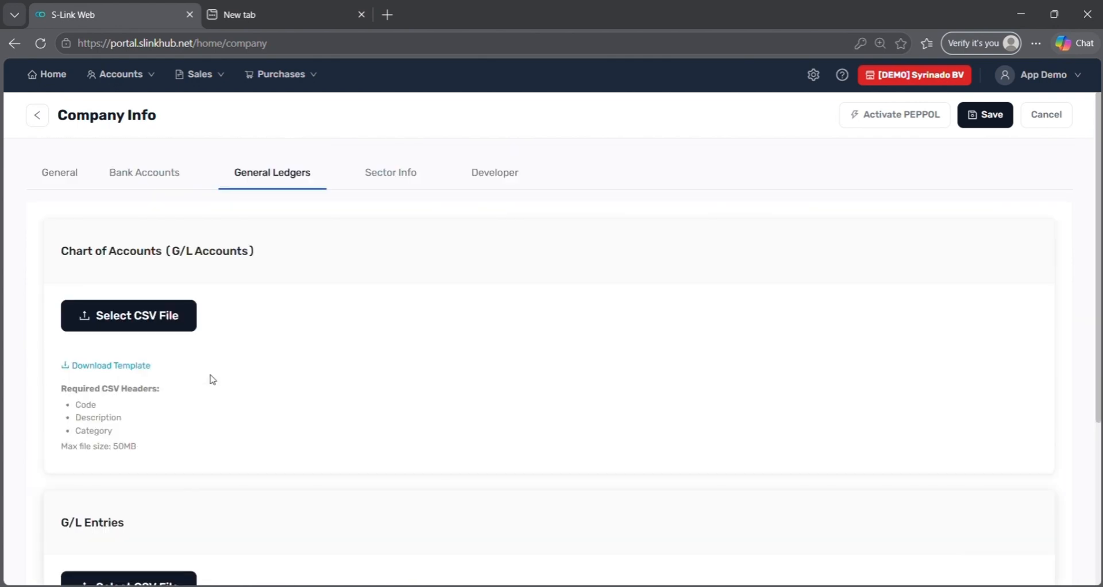
pyautogui.click(37, 116)
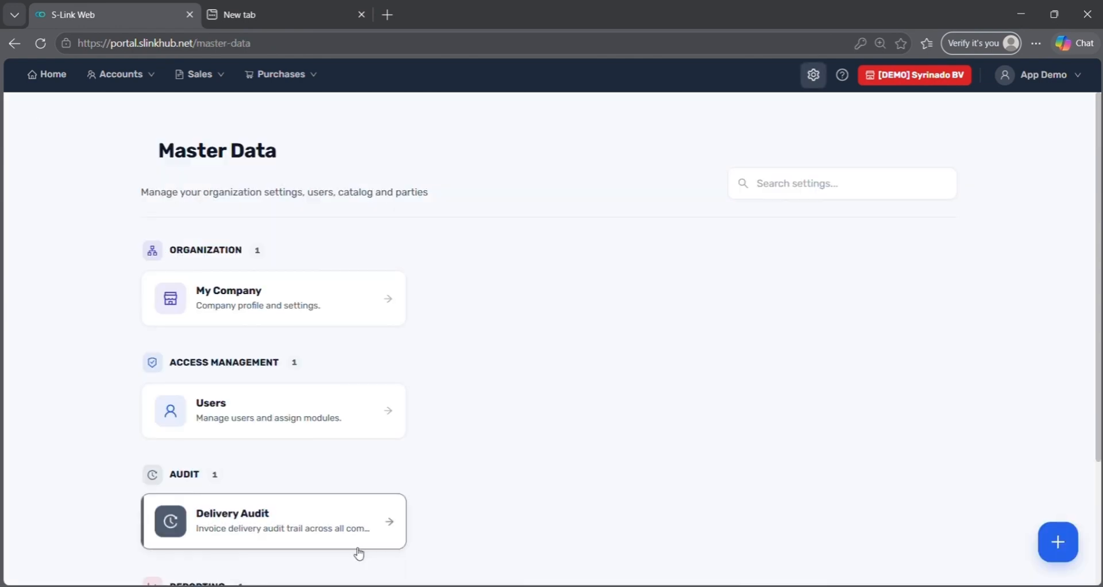
# - Open the Users list from Master Data and start a new user
pyautogui.click(379, 414)
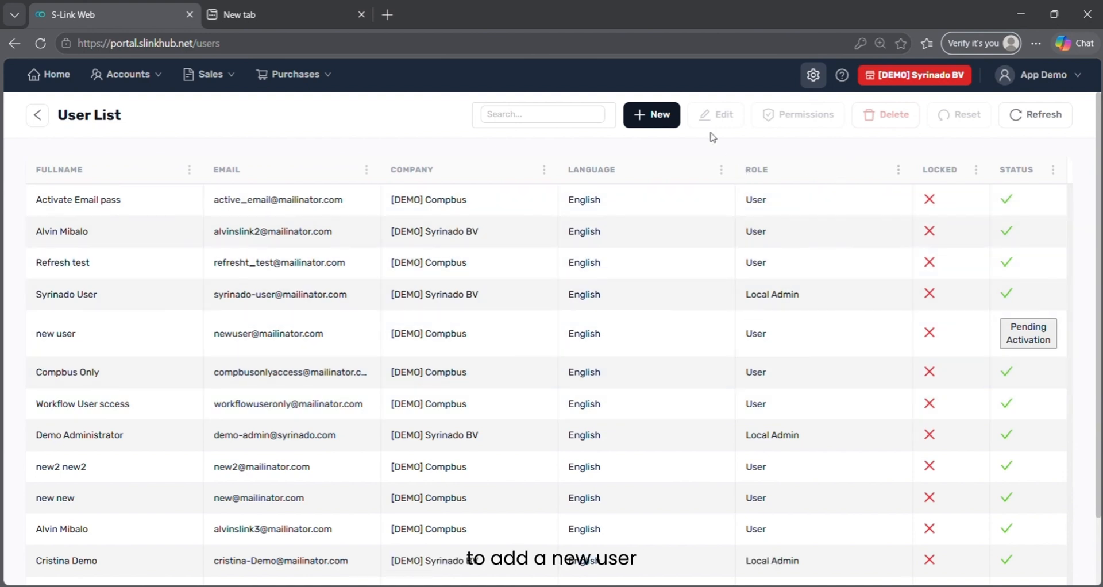
pyautogui.click(652, 115)
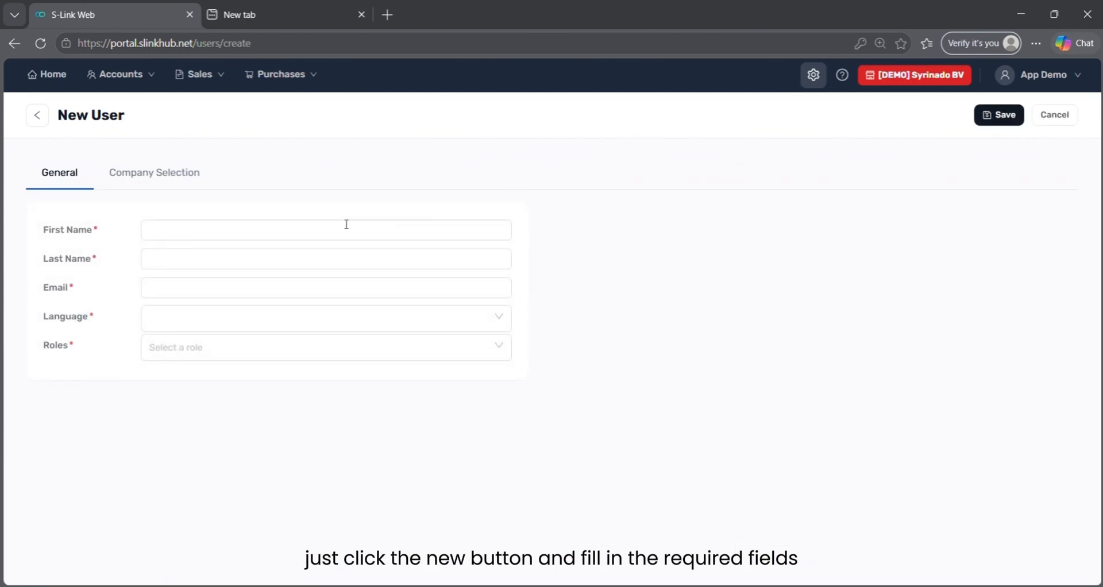
# - Fill in the new user's first name, last name and e-mail address
pyautogui.click(316, 224)
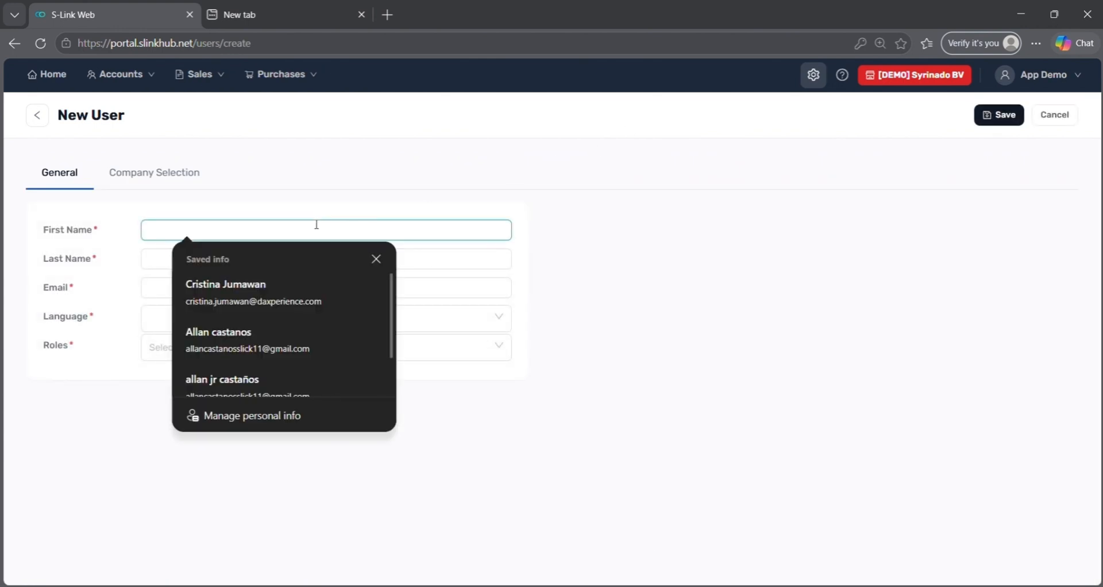
pyautogui.write('Cristina')
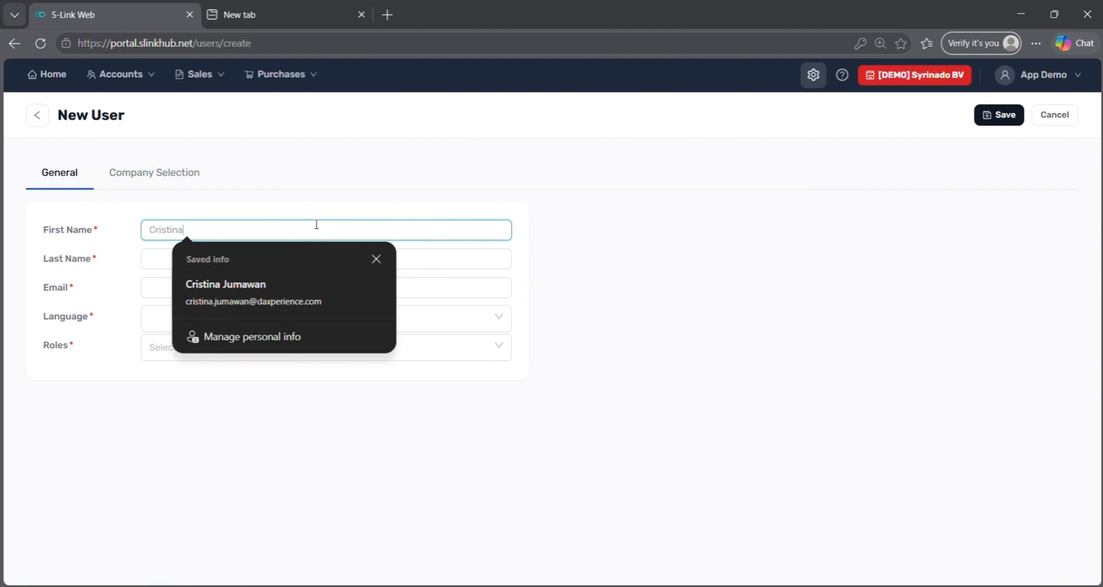
pyautogui.press('Tab')
pyautogui.write('T')
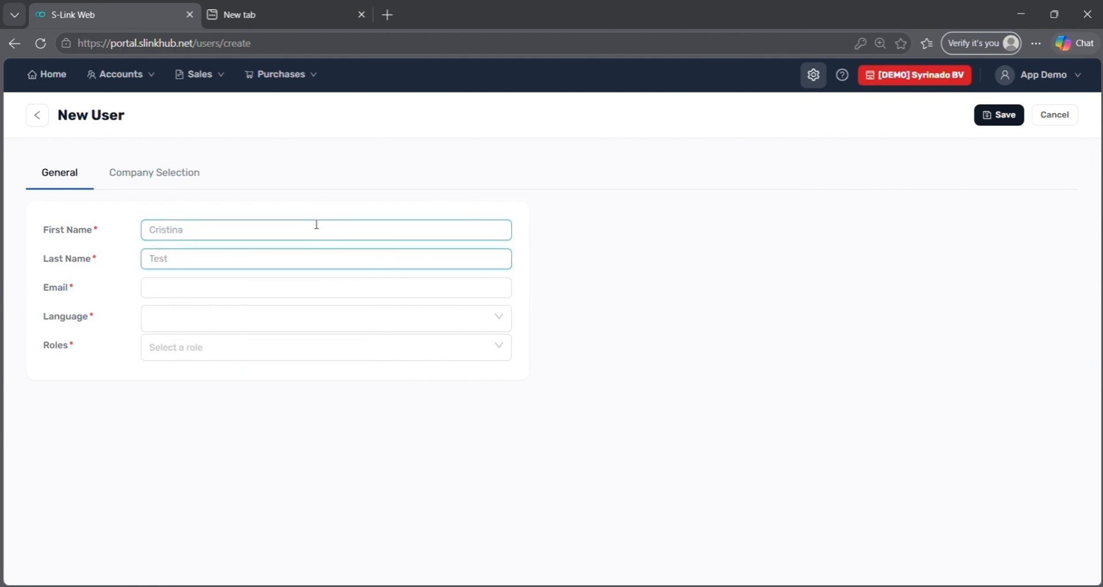
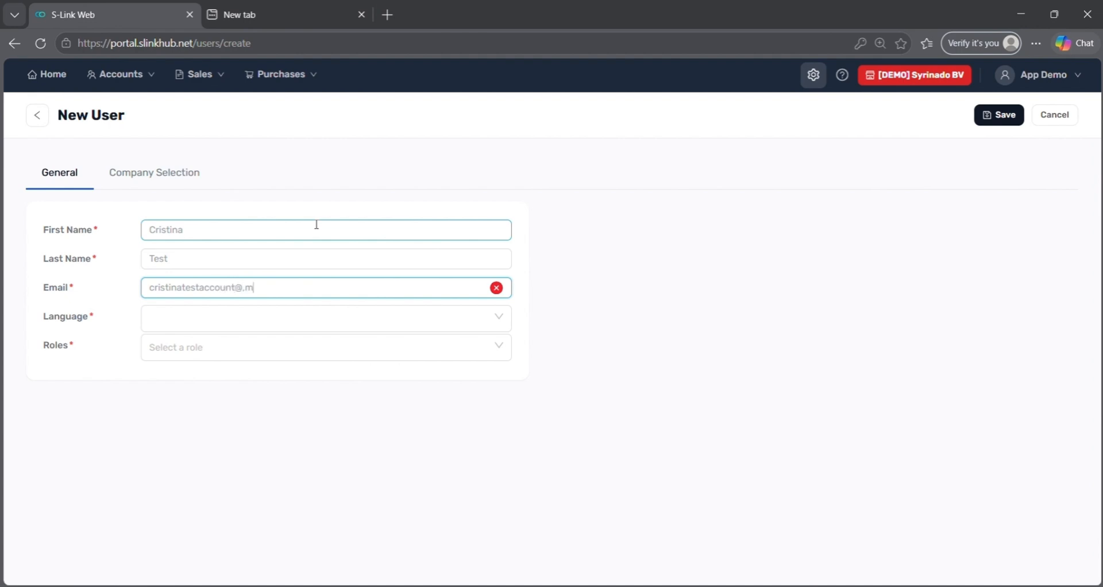
pyautogui.hotkey('ctrl', 'a')
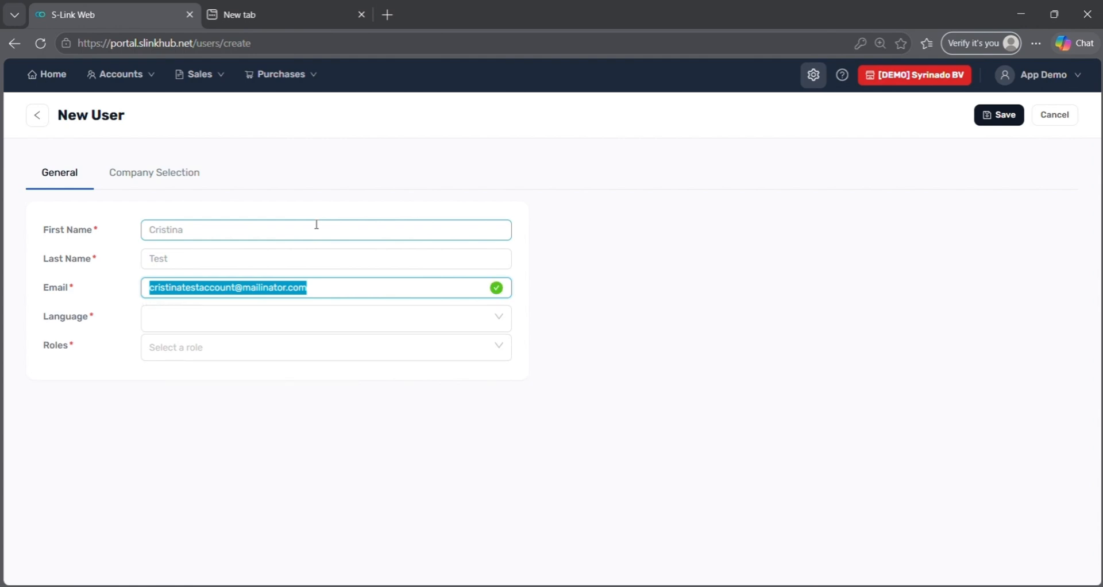
# - Set the new user's language to English and role to User
pyautogui.click(300, 316)
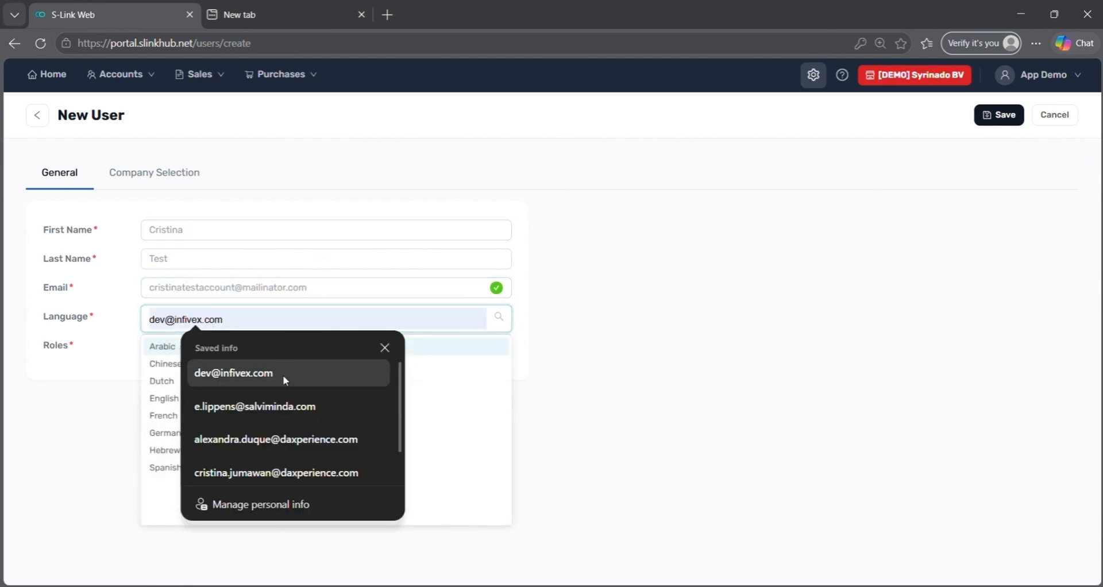
pyautogui.click(638, 363)
pyautogui.click(251, 320)
pyautogui.click(122, 395)
pyautogui.click(147, 319)
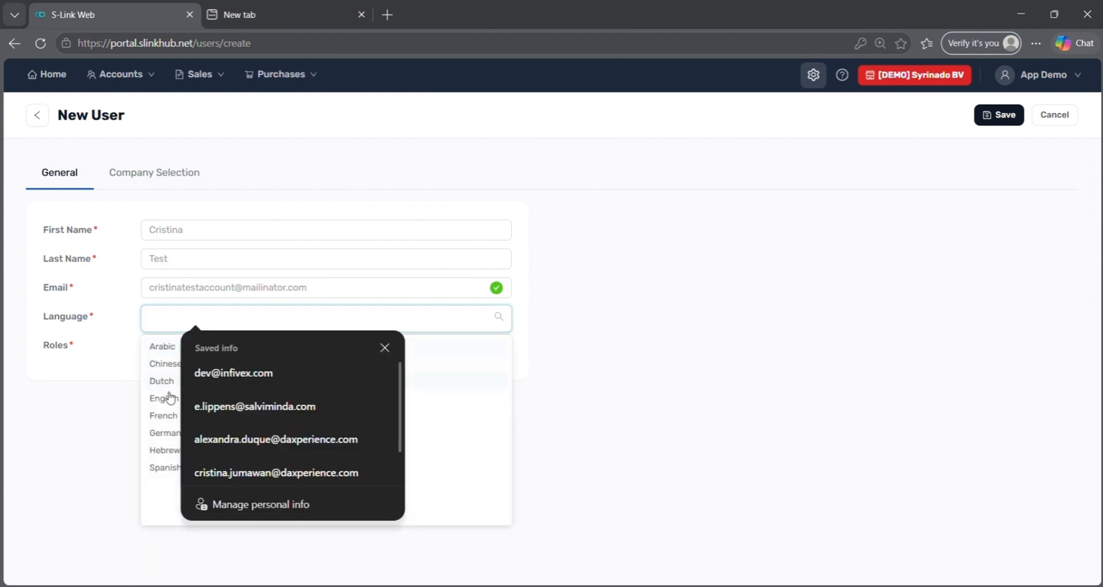
pyautogui.click(156, 398)
pyautogui.click(171, 355)
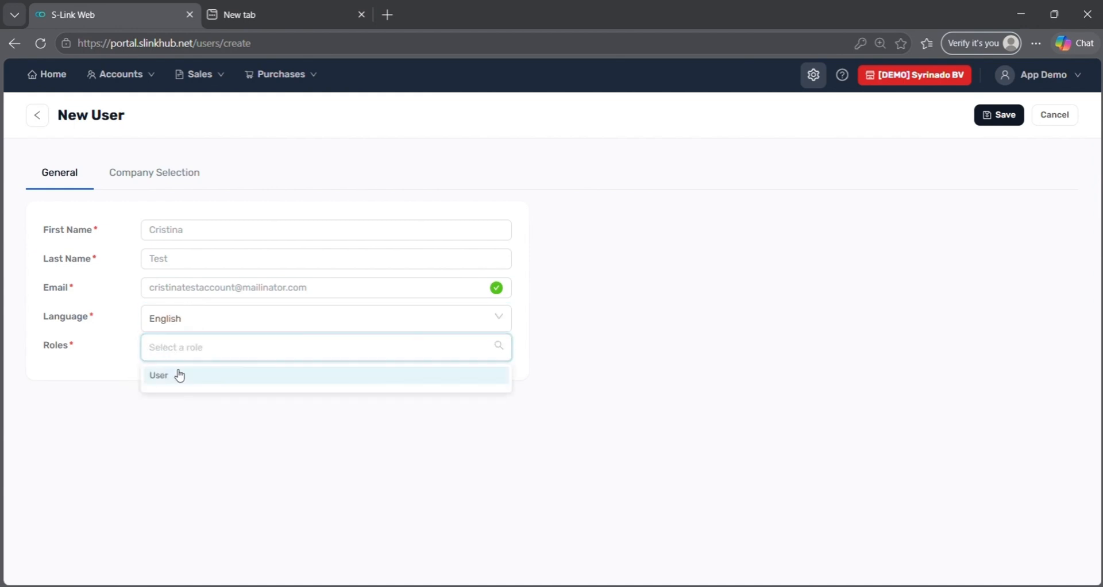
pyautogui.click(177, 375)
# - Assign companies [DEMO] Compbus and [DEMO] Syrinado BV, with Syrinado BV as default
pyautogui.click(144, 179)
pyautogui.click(195, 227)
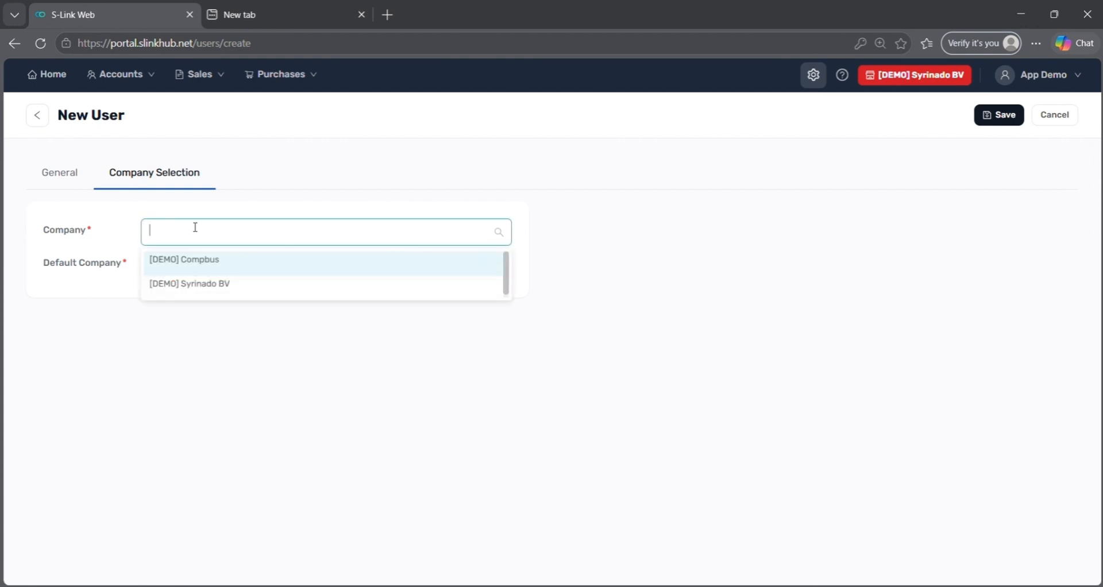
pyautogui.click(190, 273)
pyautogui.click(192, 285)
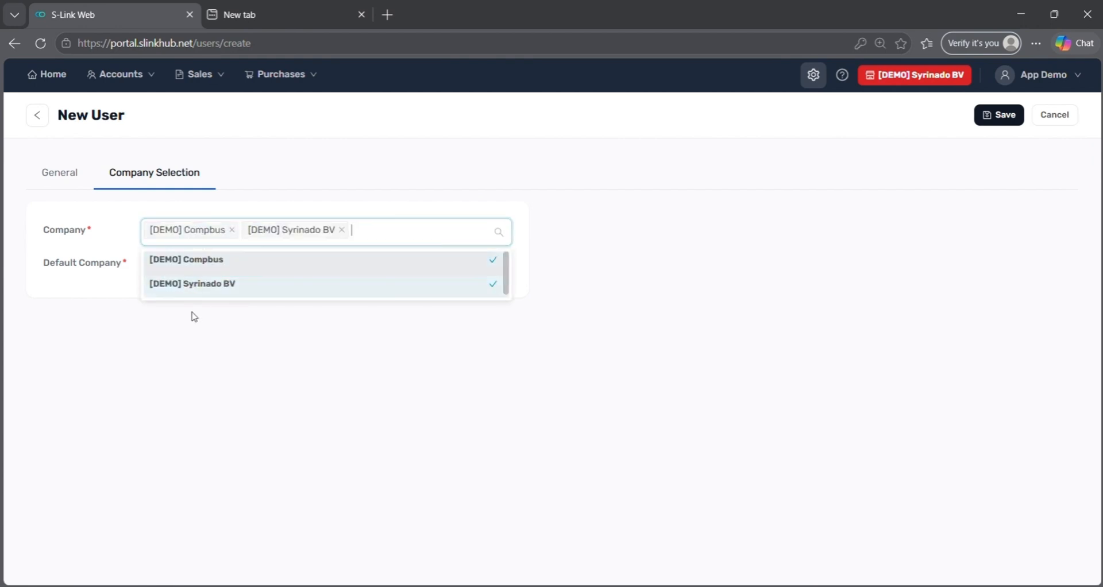
pyautogui.click(194, 313)
pyautogui.click(201, 275)
pyautogui.click(195, 316)
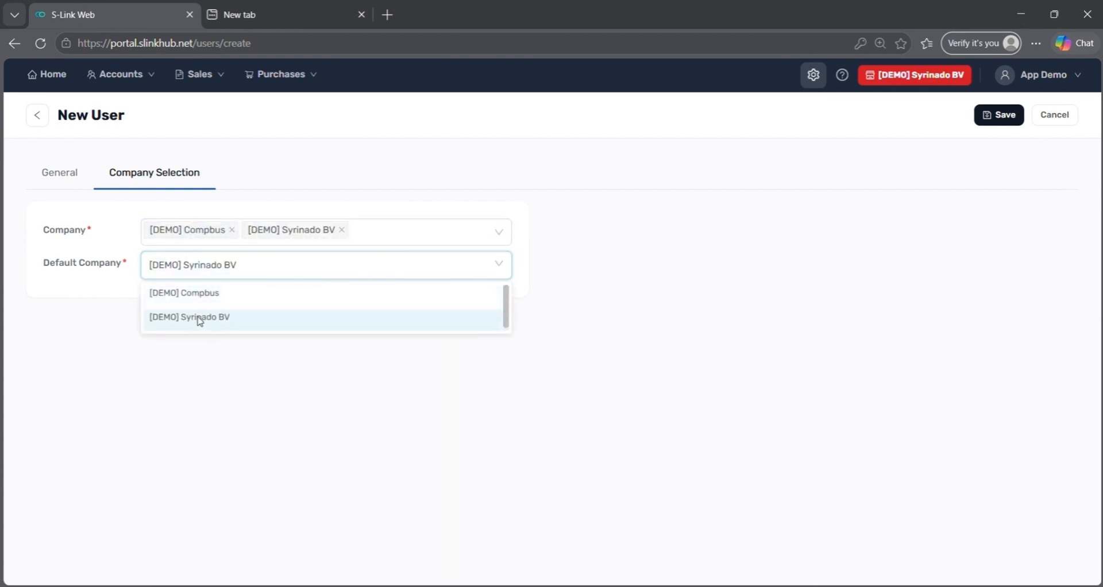
# - Save the new user, open its activation page, then return to Master Data
pyautogui.click(1000, 115)
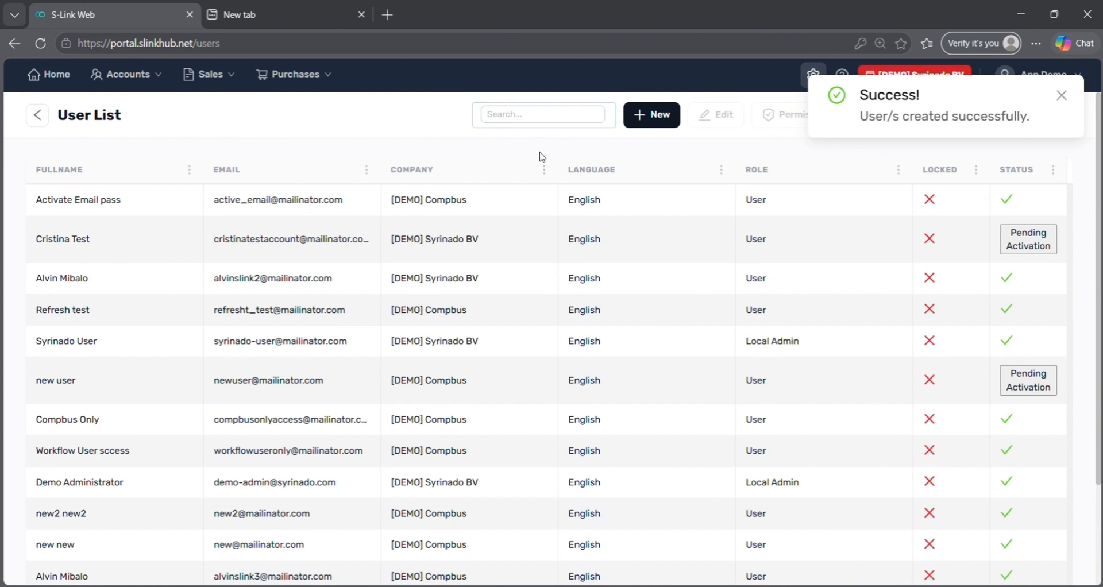
pyautogui.click(498, 251)
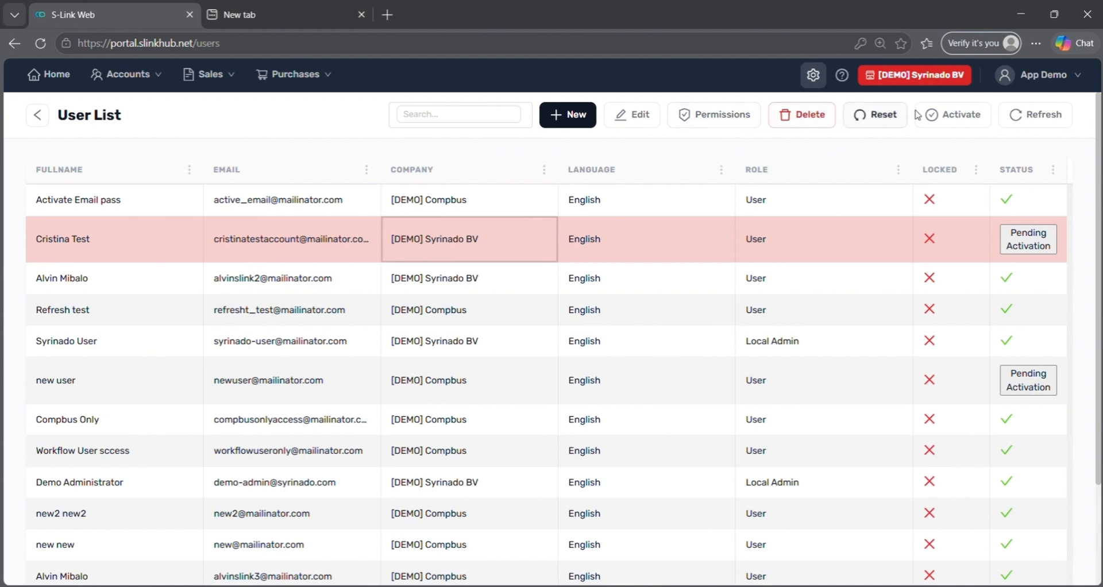
pyautogui.click(931, 115)
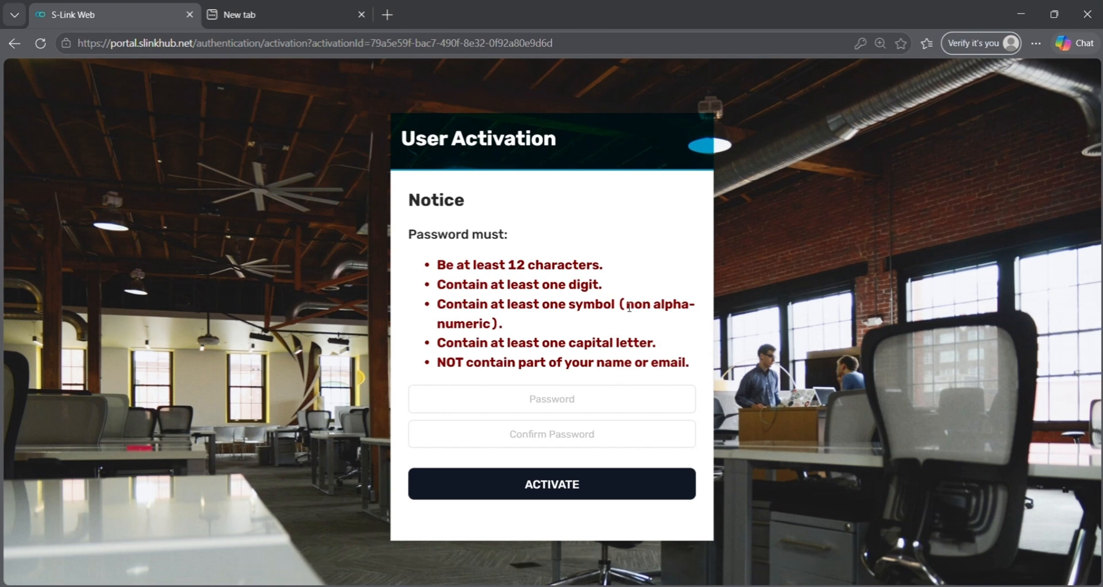
pyautogui.click(14, 44)
pyautogui.click(813, 77)
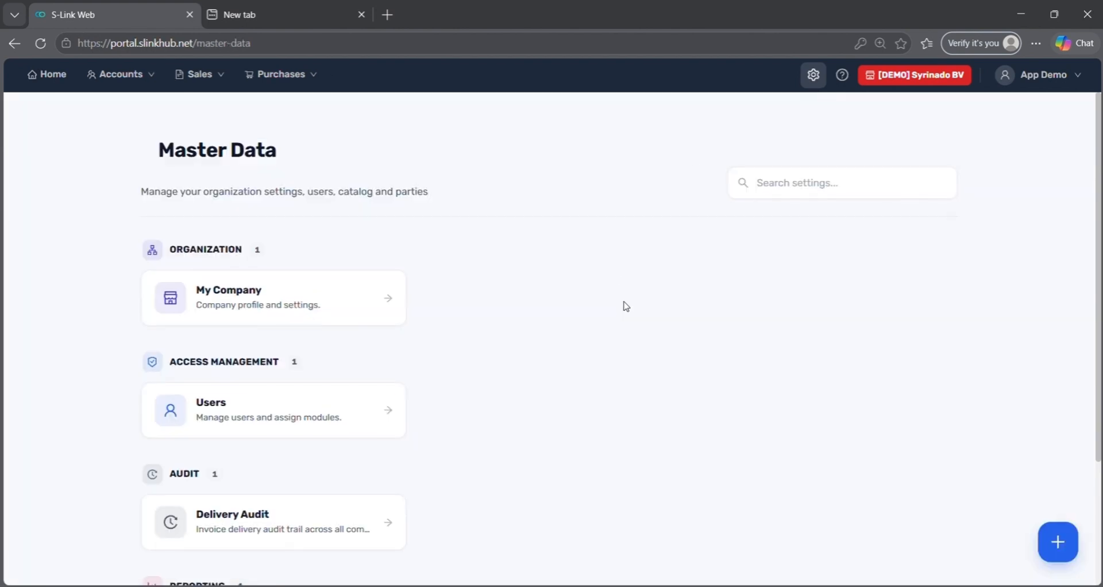
pyautogui.scroll(-1, 438, 480)
pyautogui.click(306, 460)
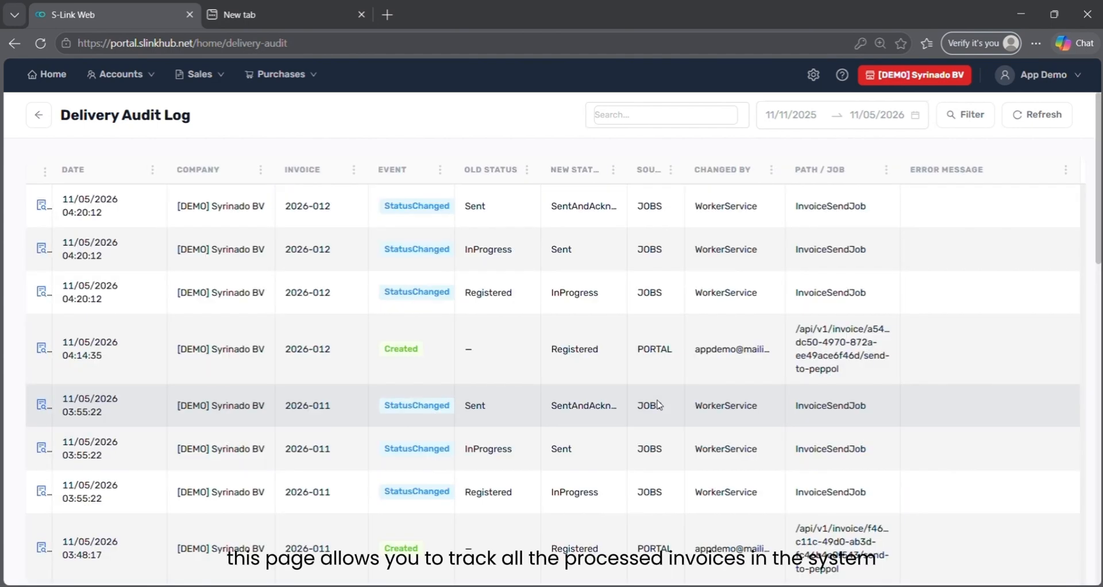
pyautogui.scroll(-5, 658, 405)
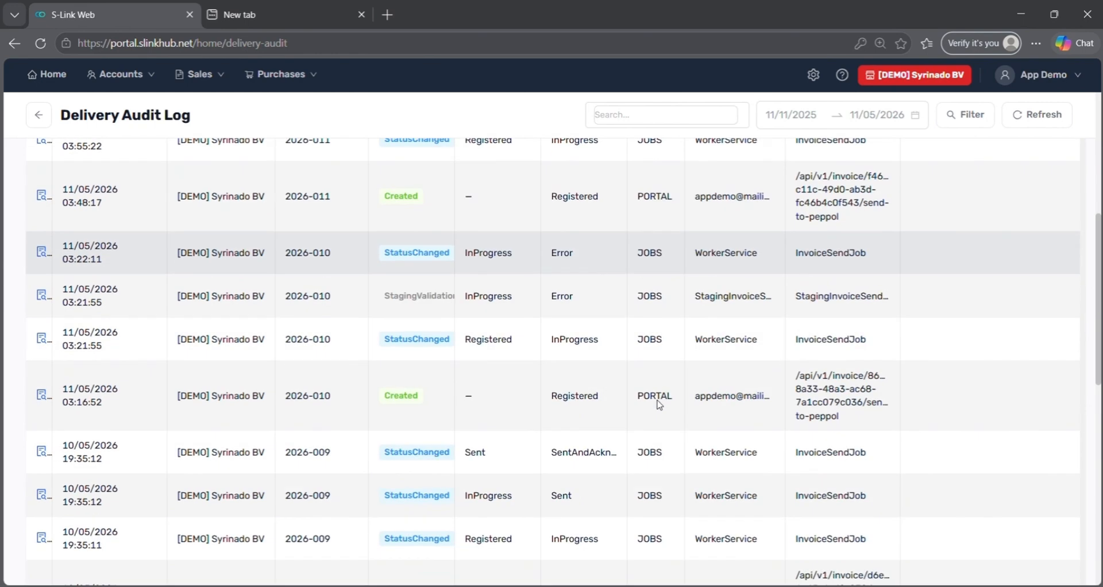
pyautogui.scroll(4, 658, 405)
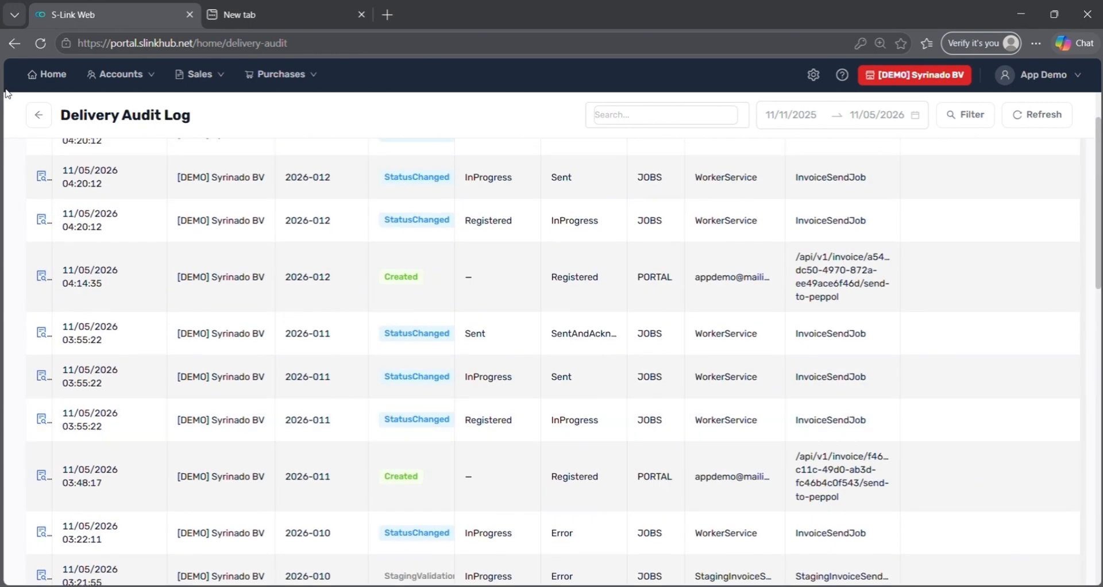
pyautogui.click(36, 115)
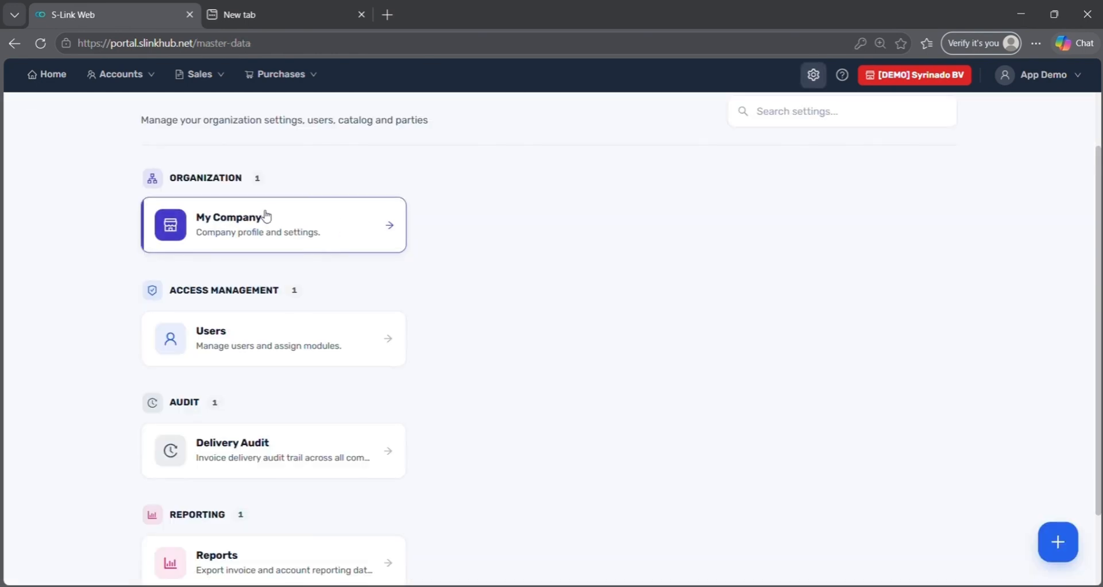
# - Run the Invoice Processing report for the last 30 days, yielding 18 records
pyautogui.scroll(-2, 340, 249)
pyautogui.click(310, 480)
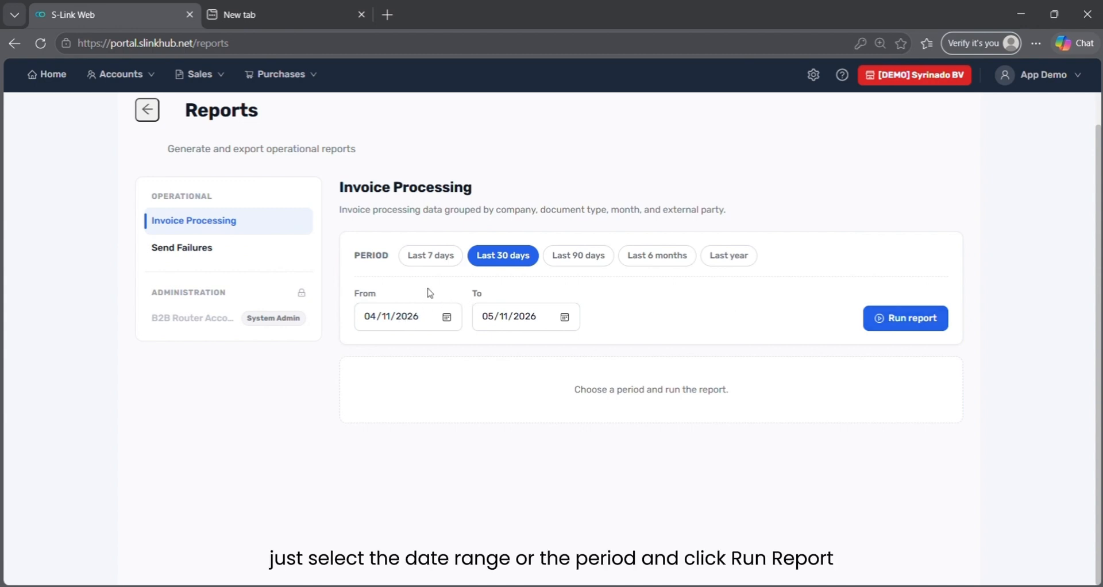
pyautogui.click(924, 320)
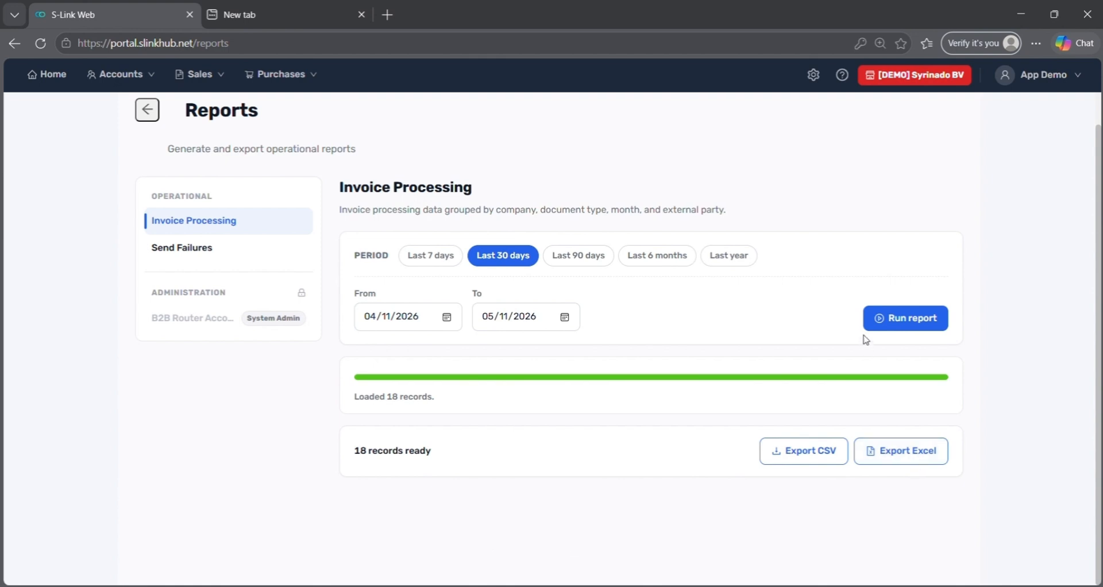
pyautogui.click(840, 75)
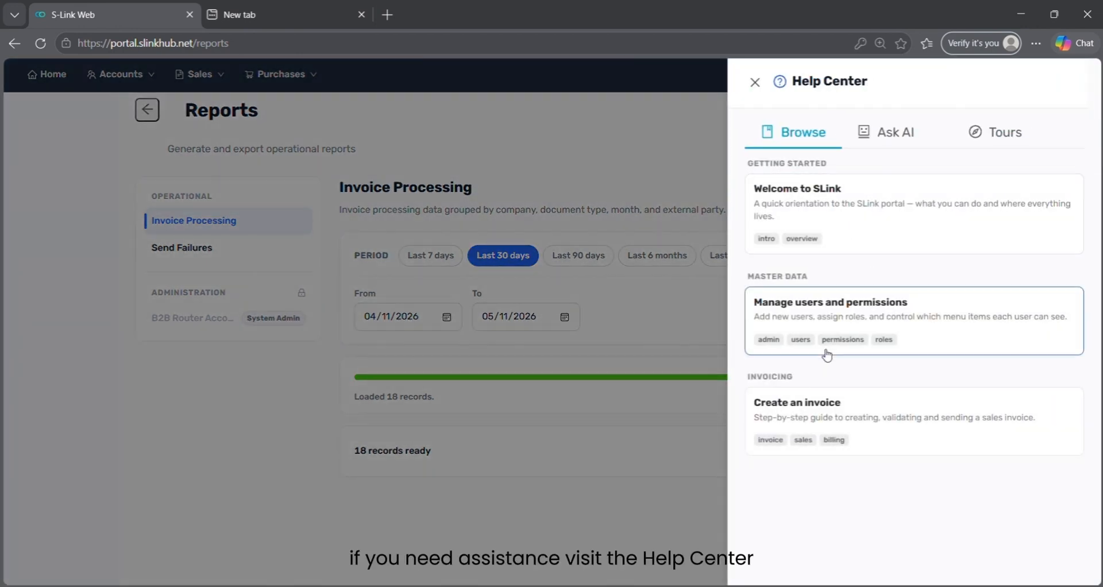
pyautogui.click(985, 144)
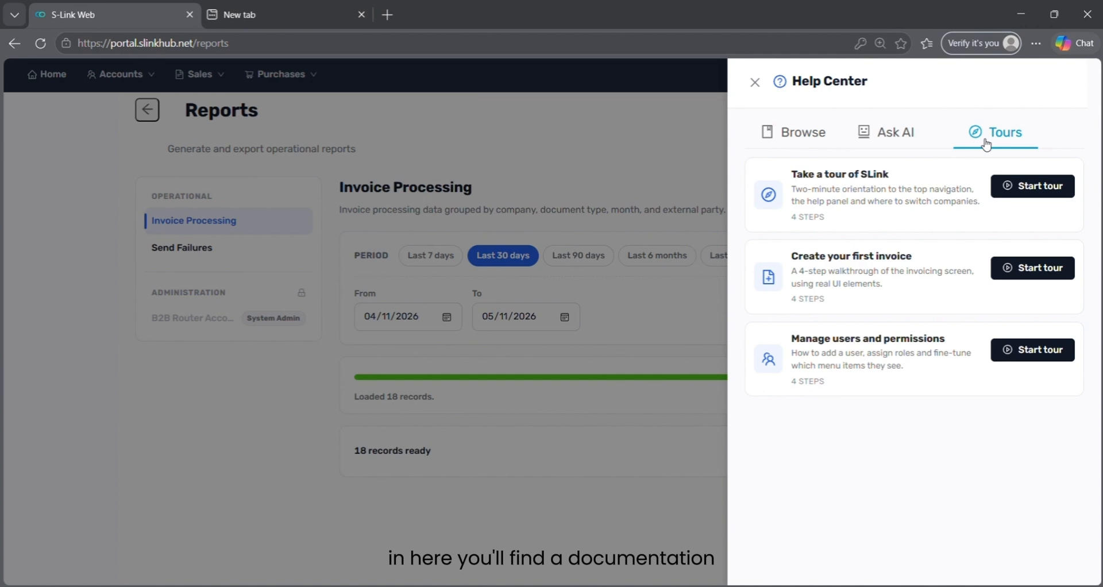
pyautogui.click(877, 140)
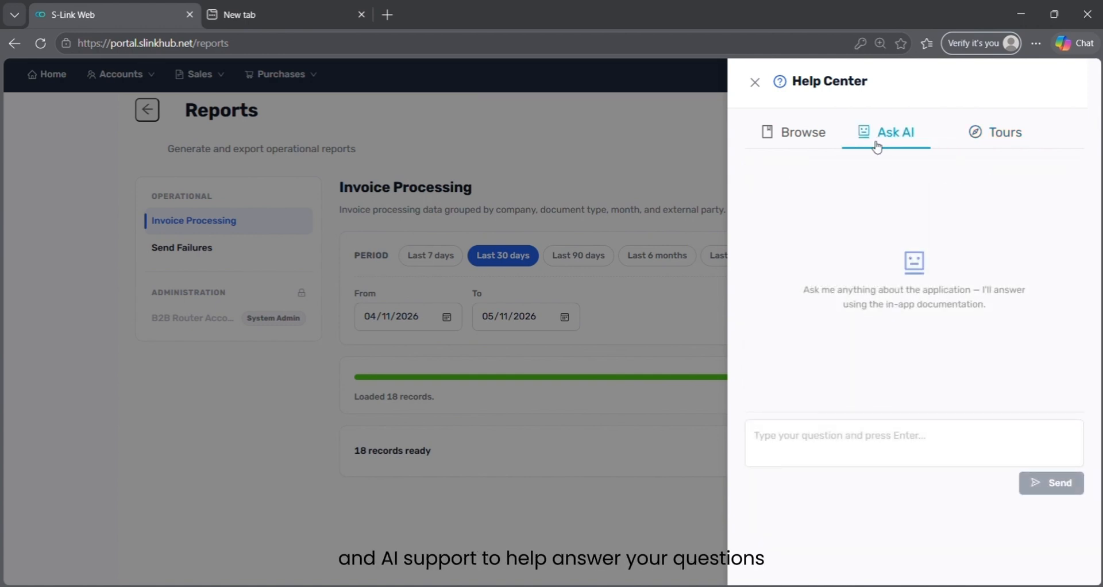
pyautogui.click(754, 83)
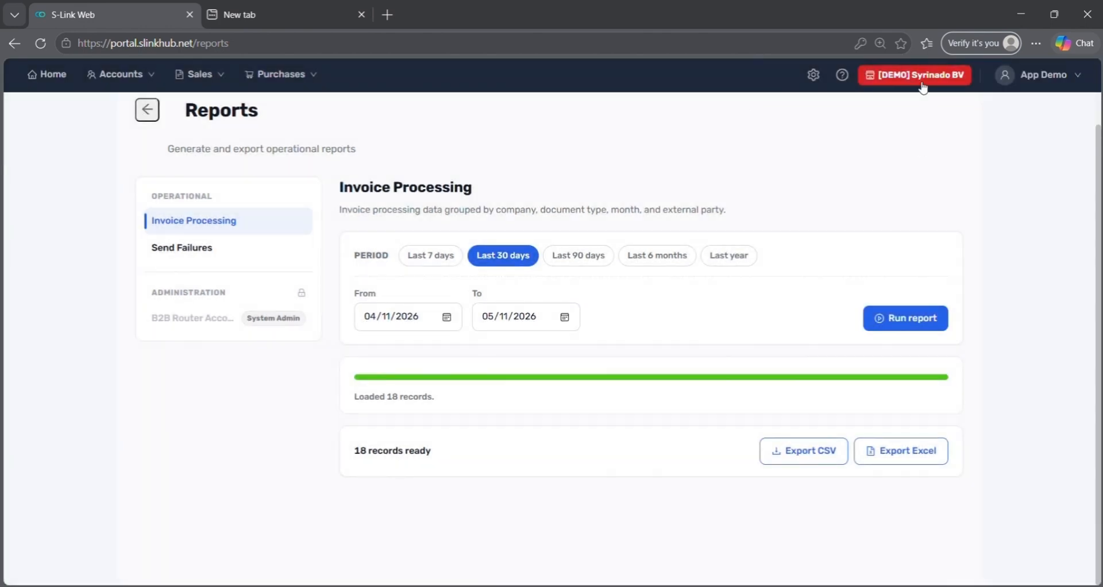
# - Switch the active company from Syrinado BV to [DEMO] Compbus
pyautogui.click(921, 83)
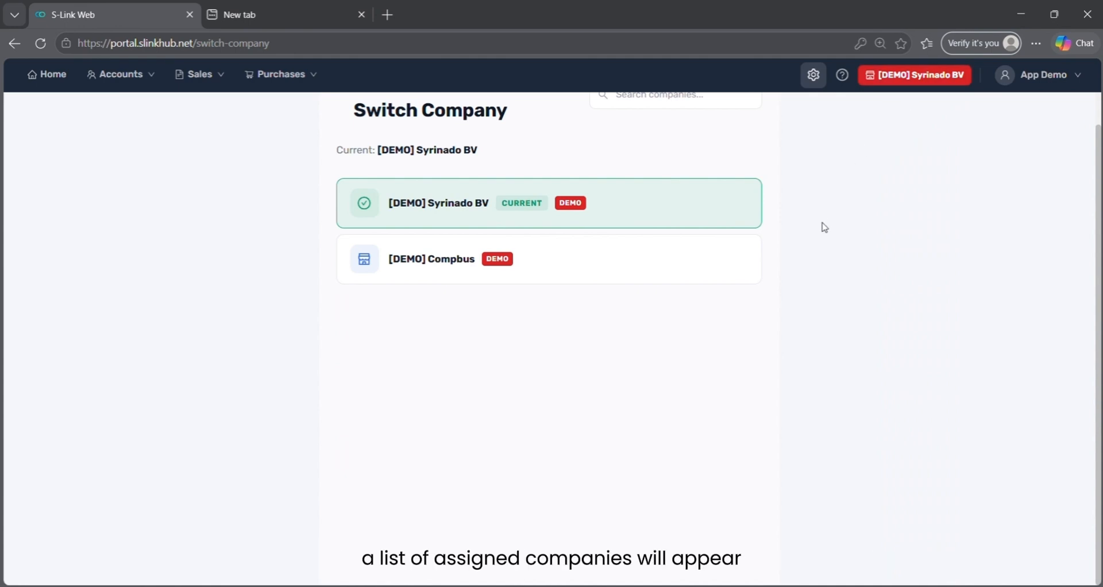
pyautogui.click(684, 282)
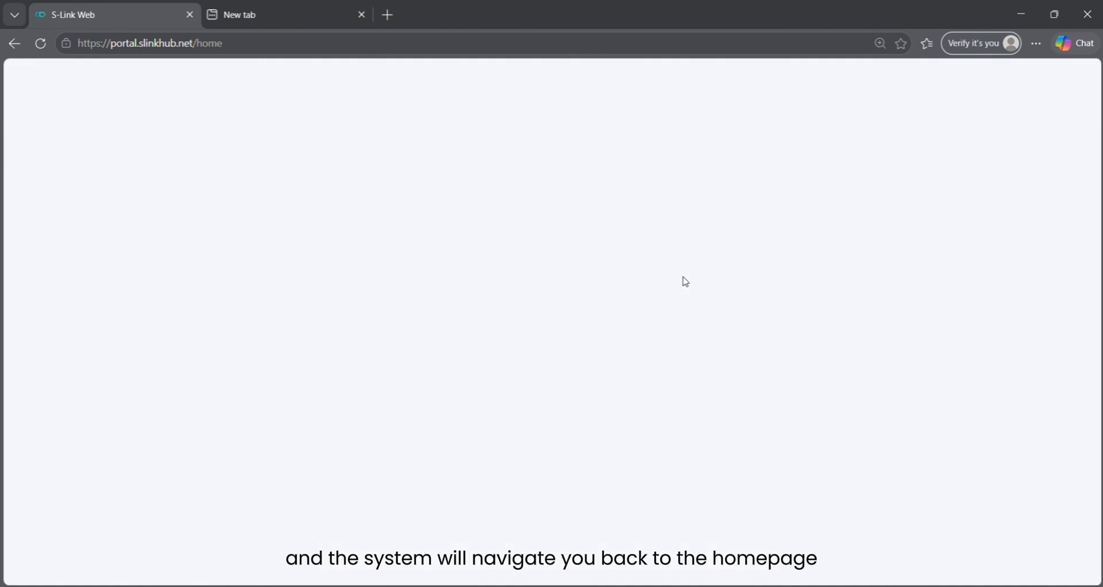